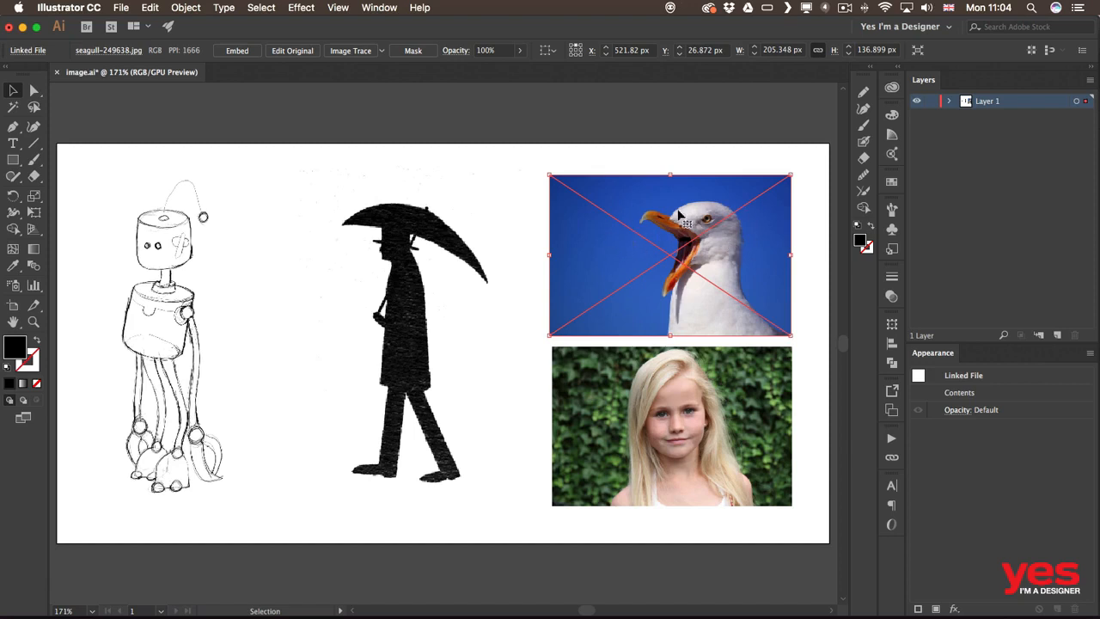
- Open the original of the linked seagull photo for editing in Photoshop
click(291, 52)
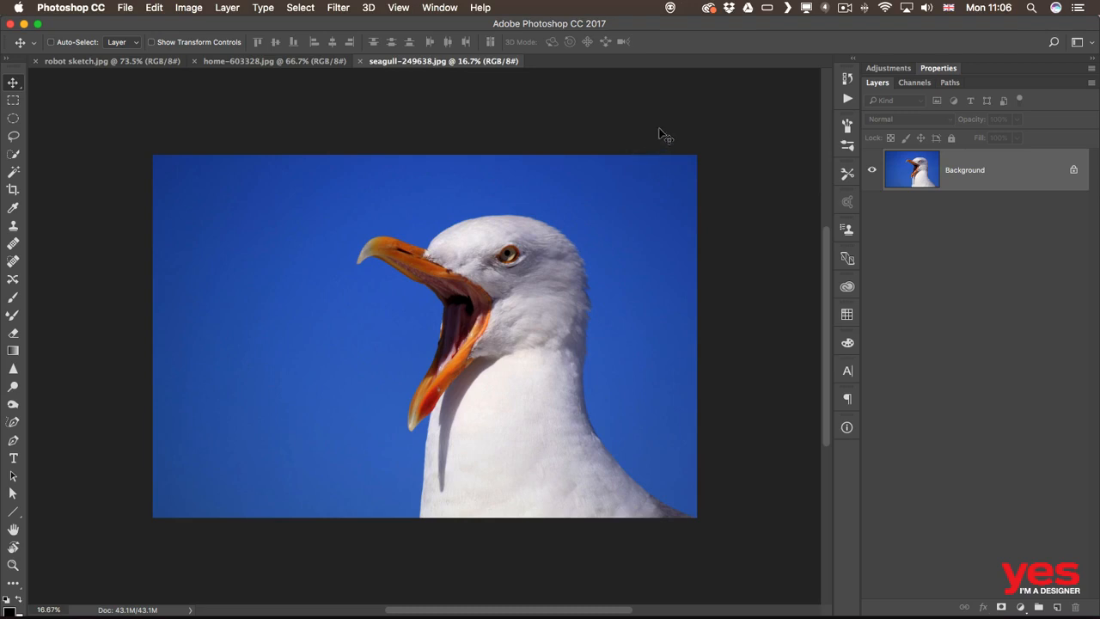
key(super+space)
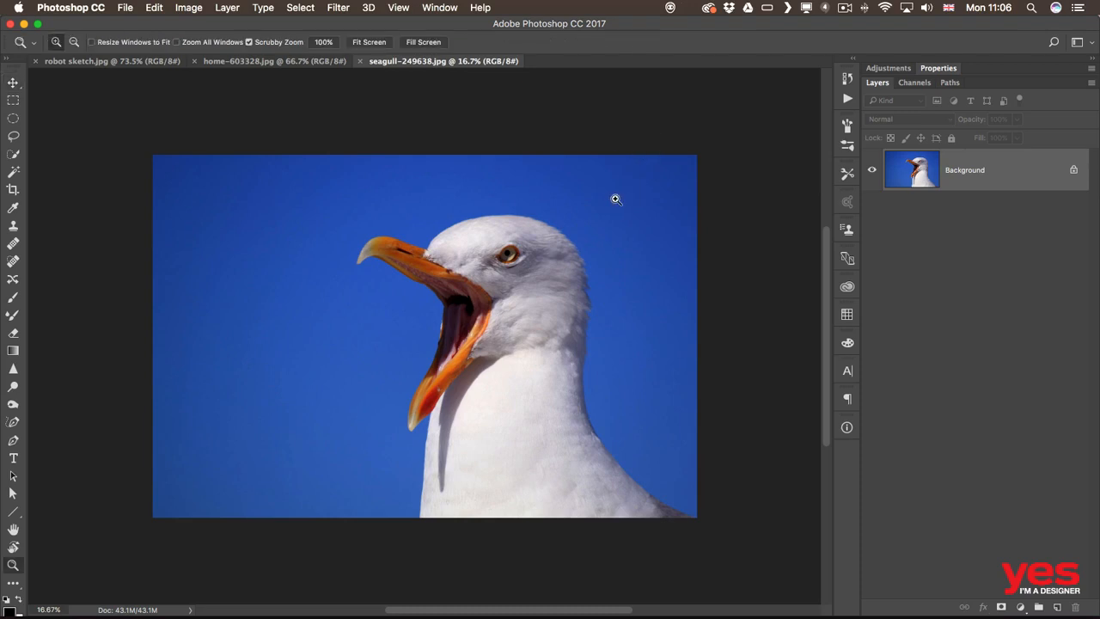
drag(617, 198, 632, 196)
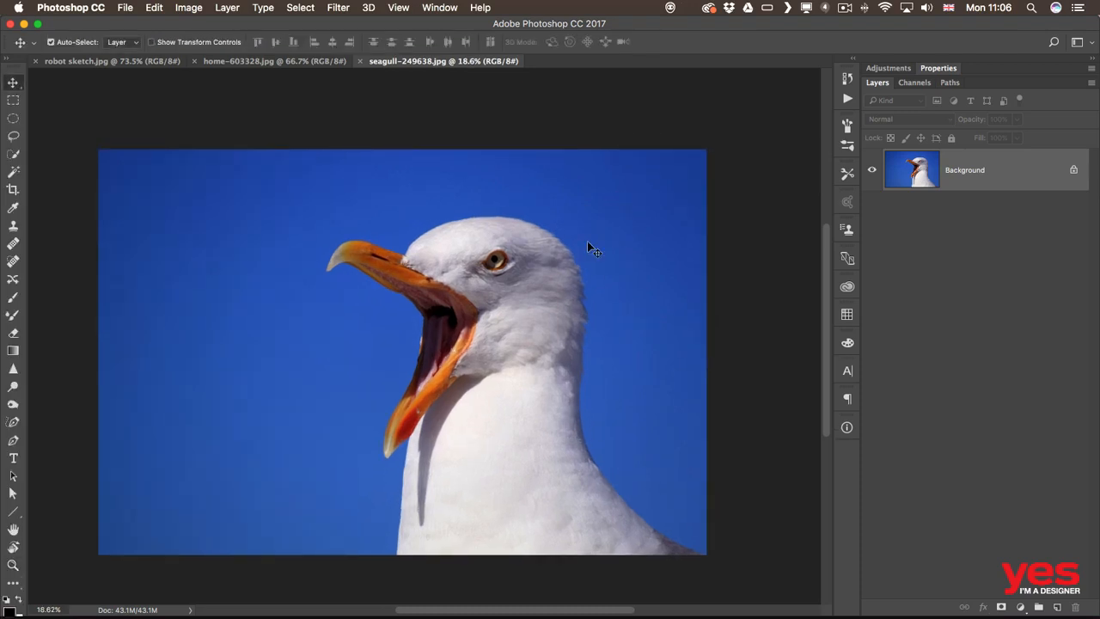
key(super+0)
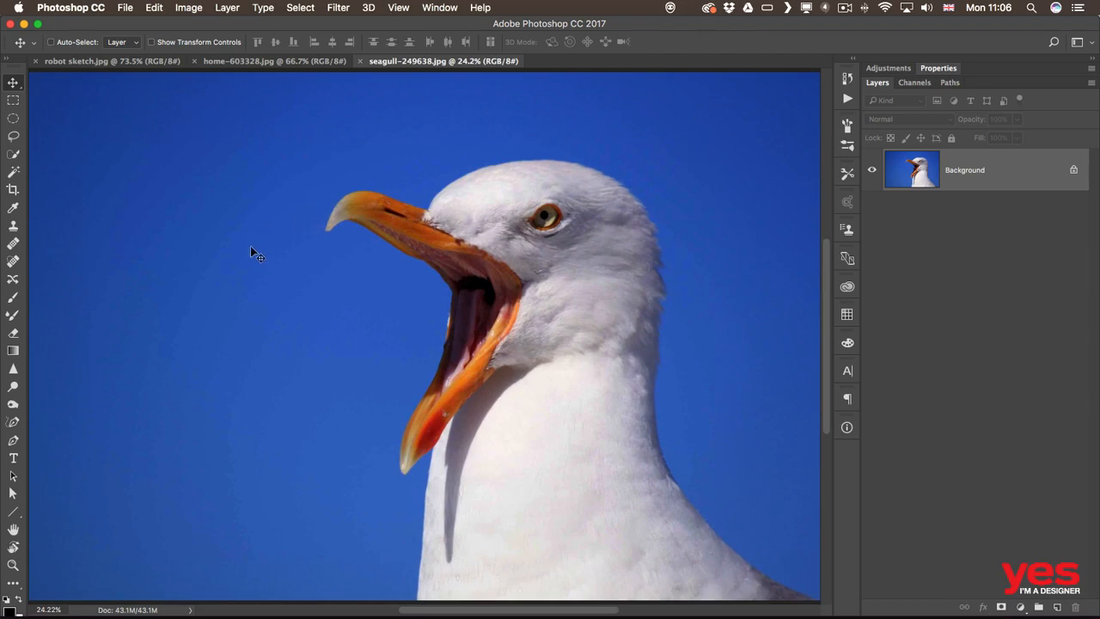
- Select the whole blue sky around the seagull with the Magic Wand, adding the missed corner areas to the selection
click(14, 172)
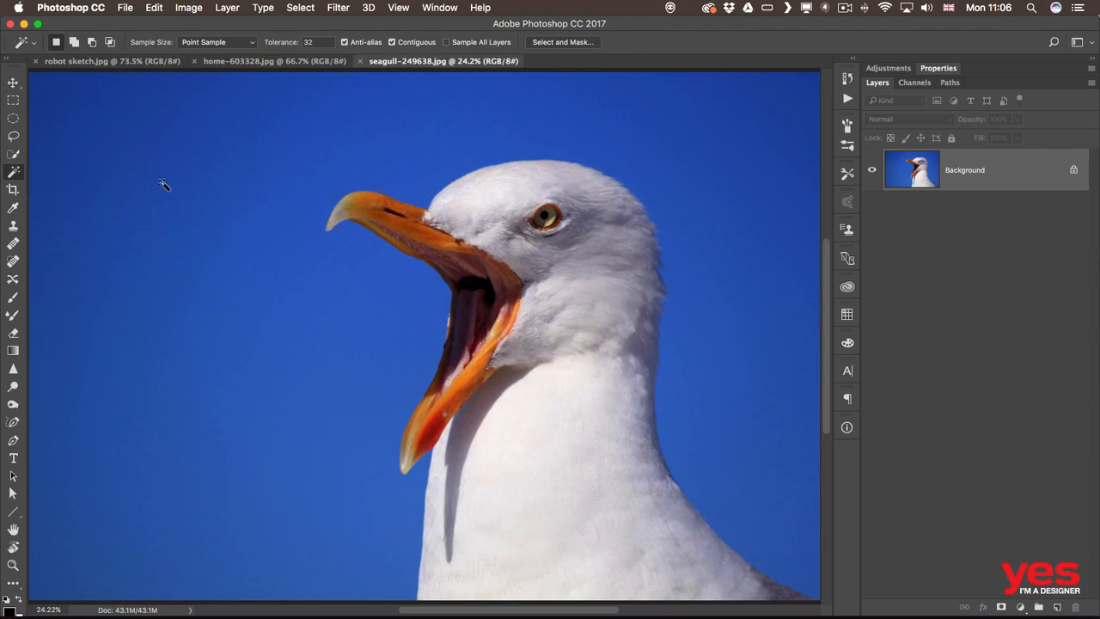
click(222, 175)
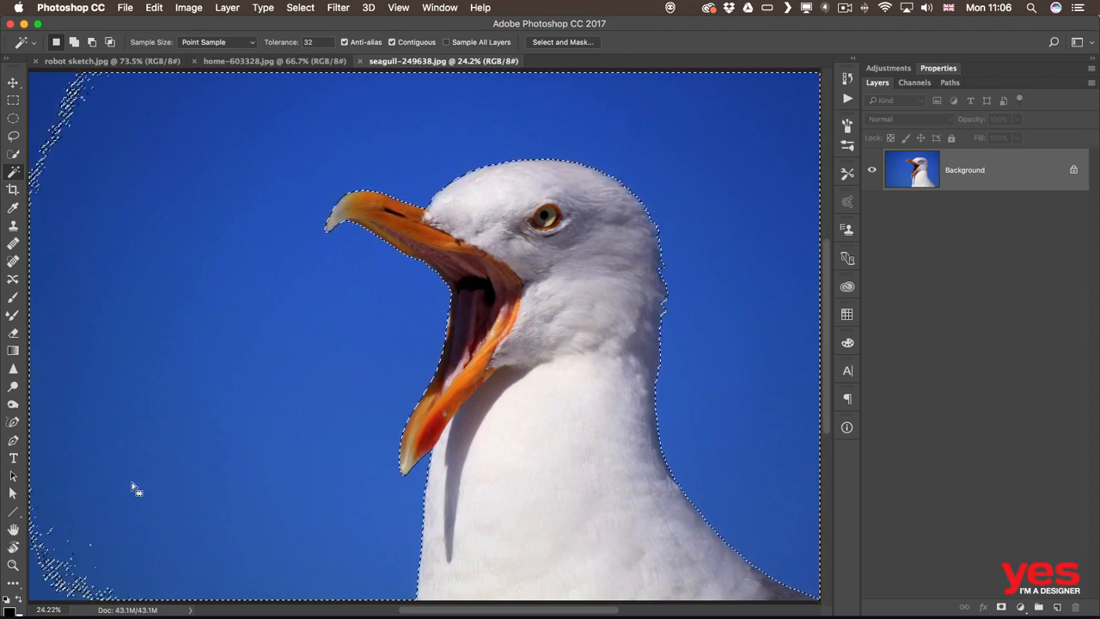
key(super+minus)
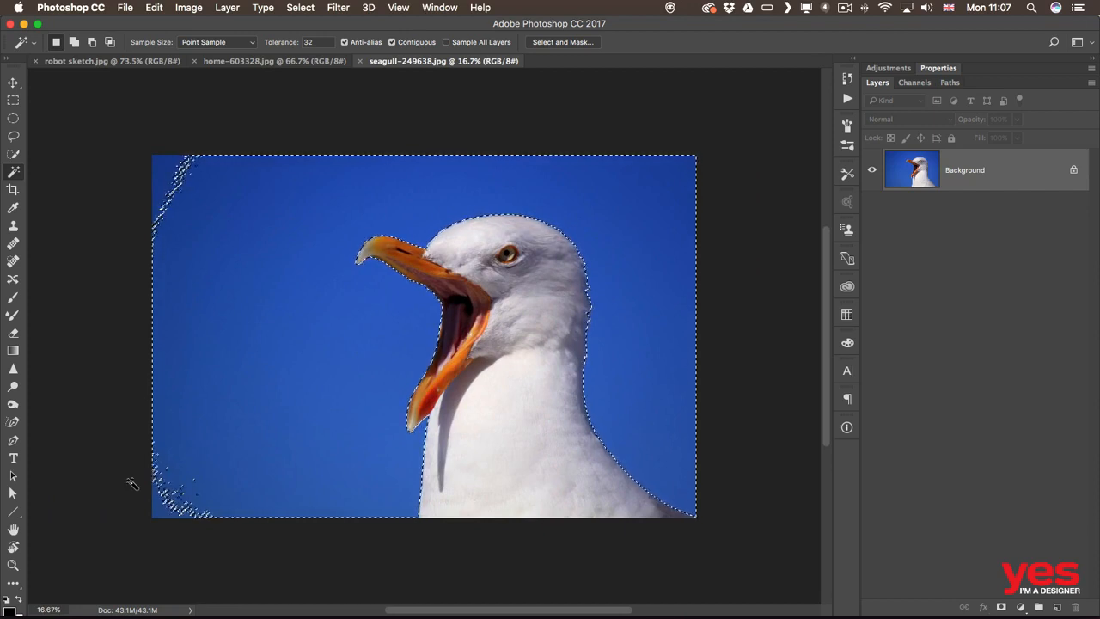
shift+click(251, 245)
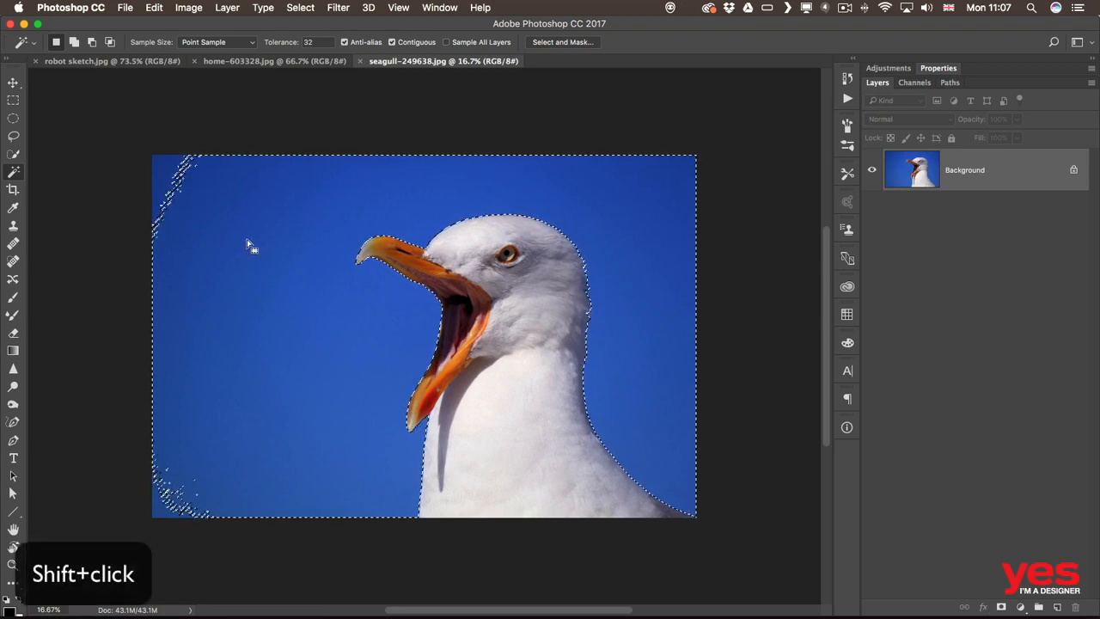
key(shift)
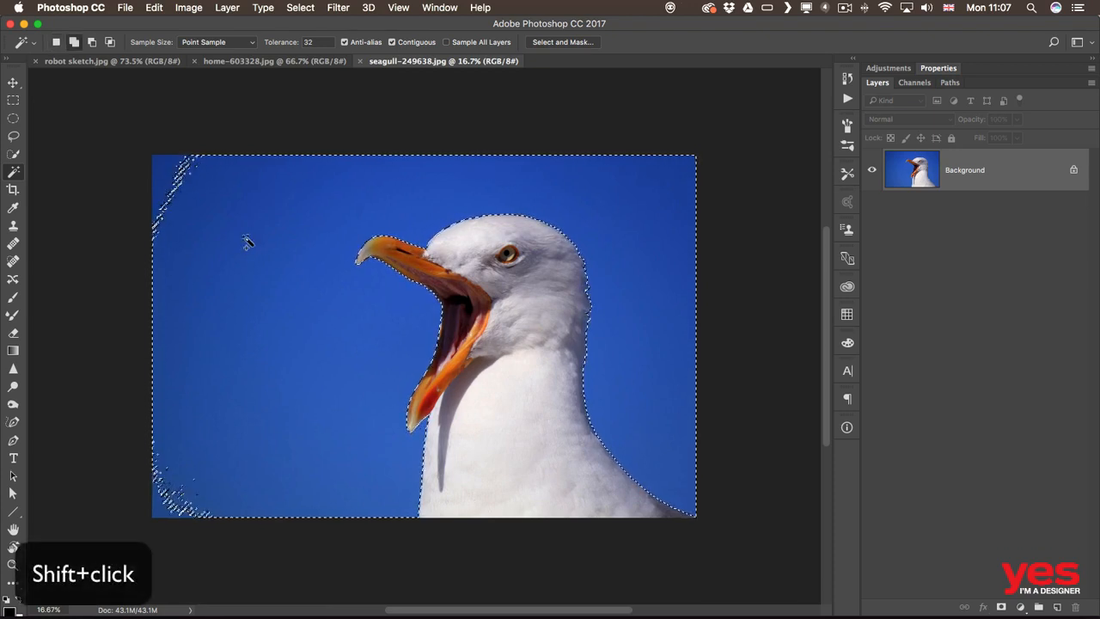
shift+click(170, 184)
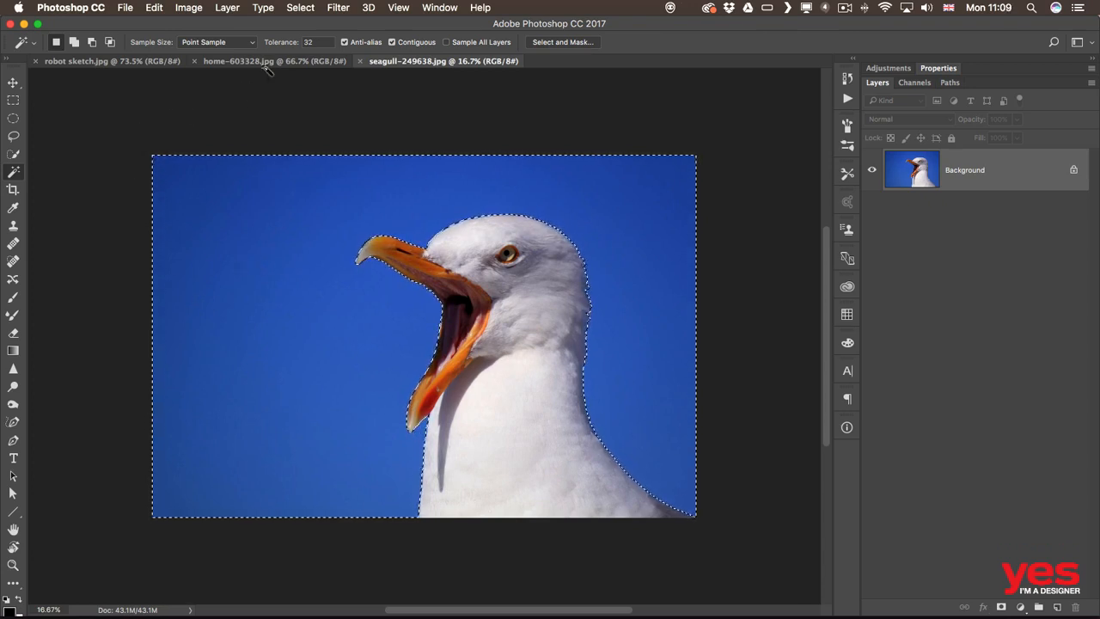
- Invert the selection so it covers the seagull, and add a layer mask from it to hide the sky
click(305, 10)
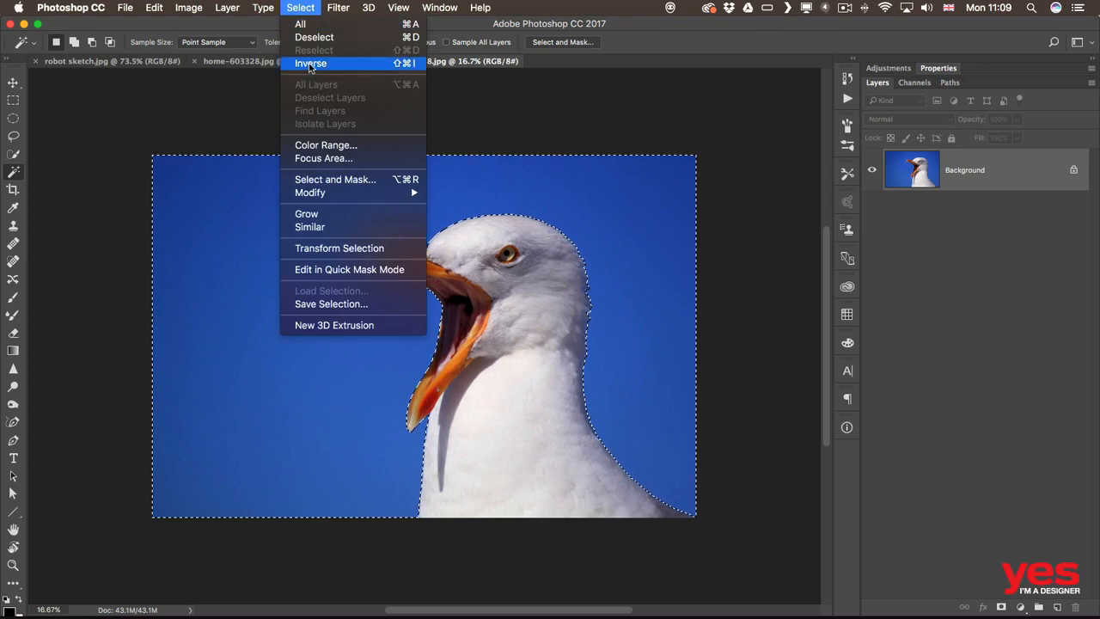
mouse_move(179, 5)
mouse_move(212, 51)
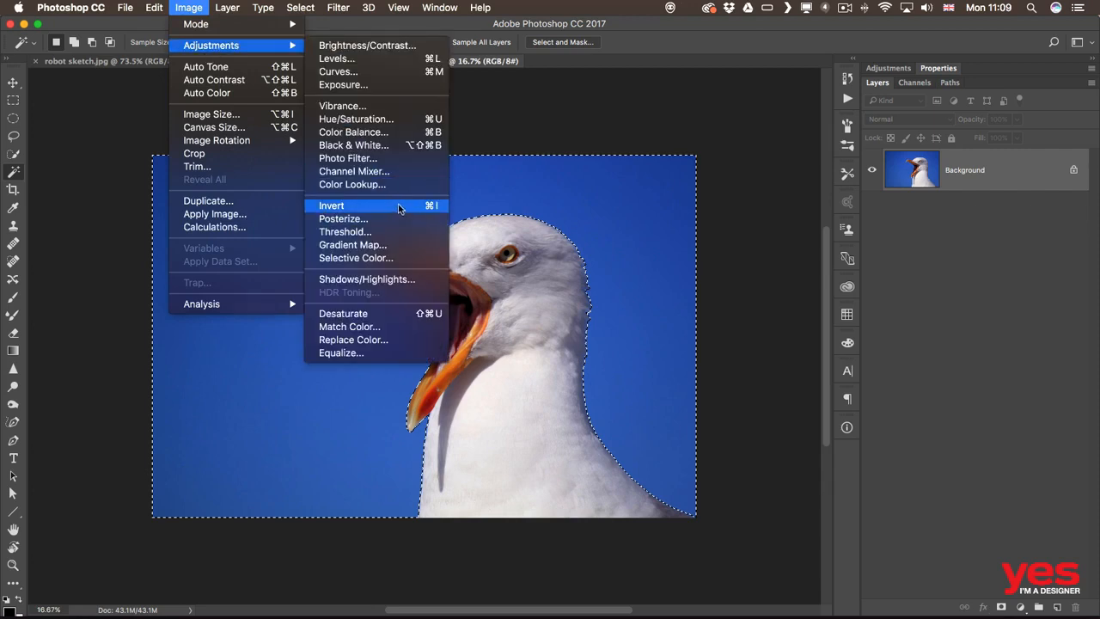
mouse_move(300, 8)
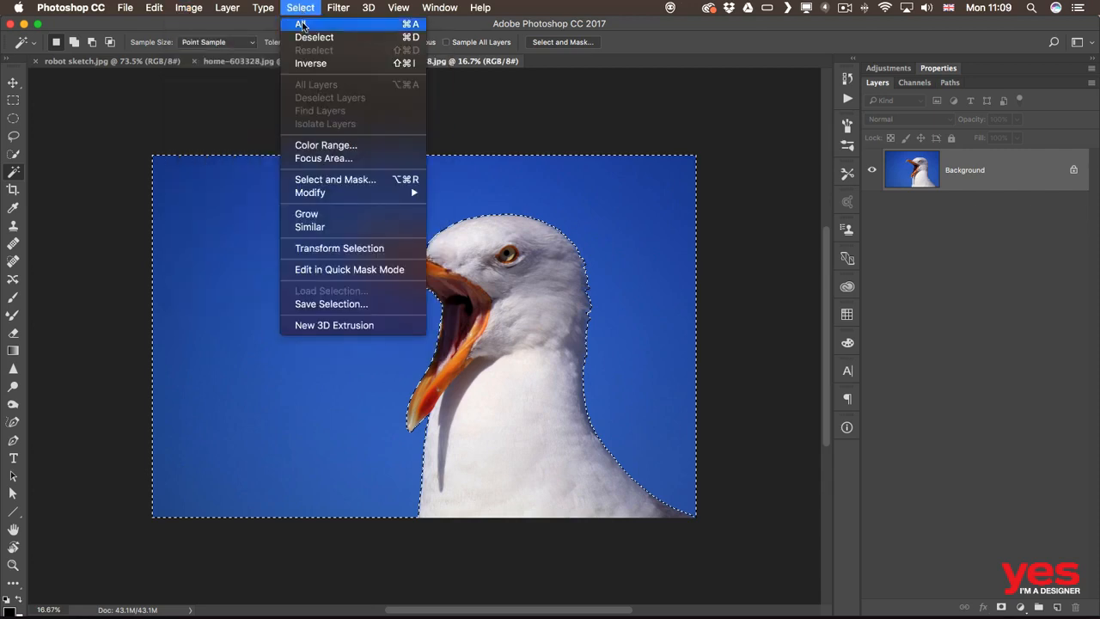
click(326, 64)
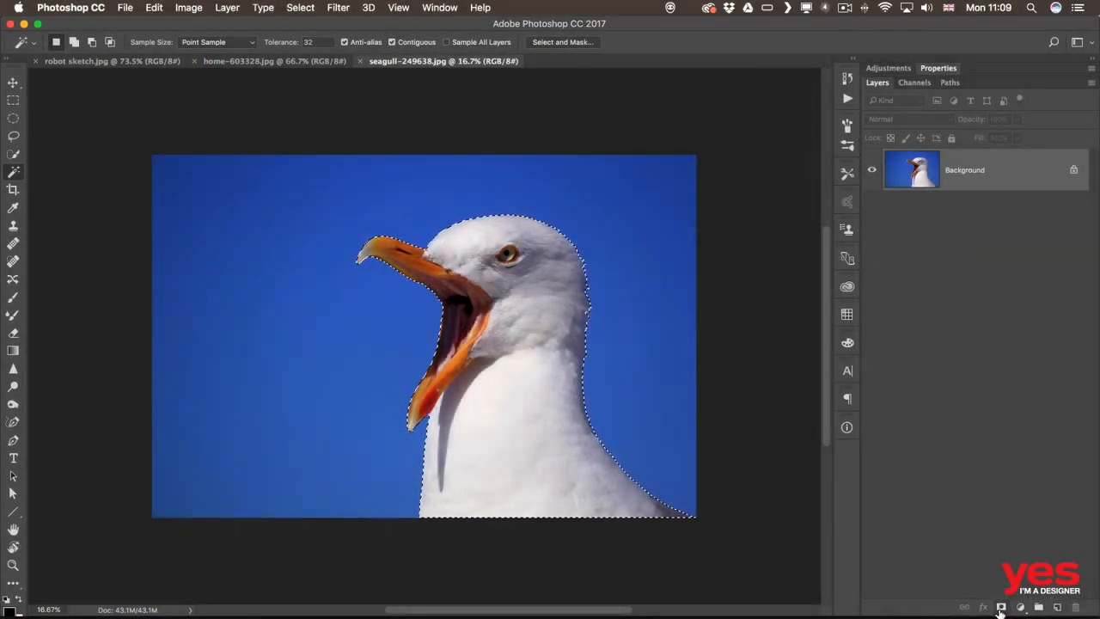
click(1001, 608)
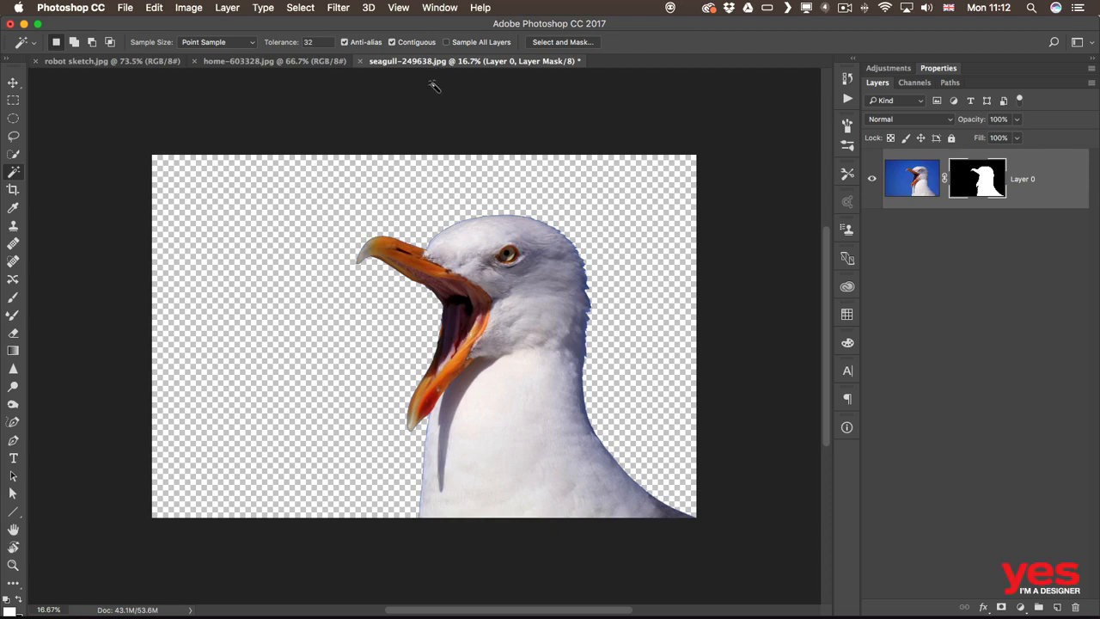
- Save the masked image as seagull-249638.psd in Photoshop format with layers, in the Tracing images folder
click(125, 8)
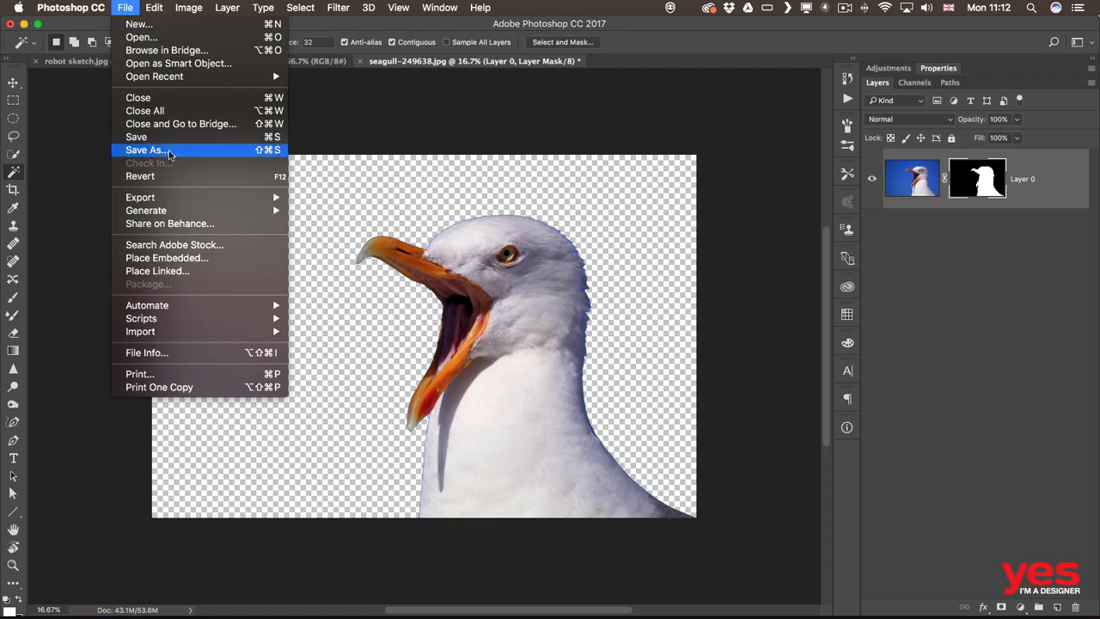
click(169, 153)
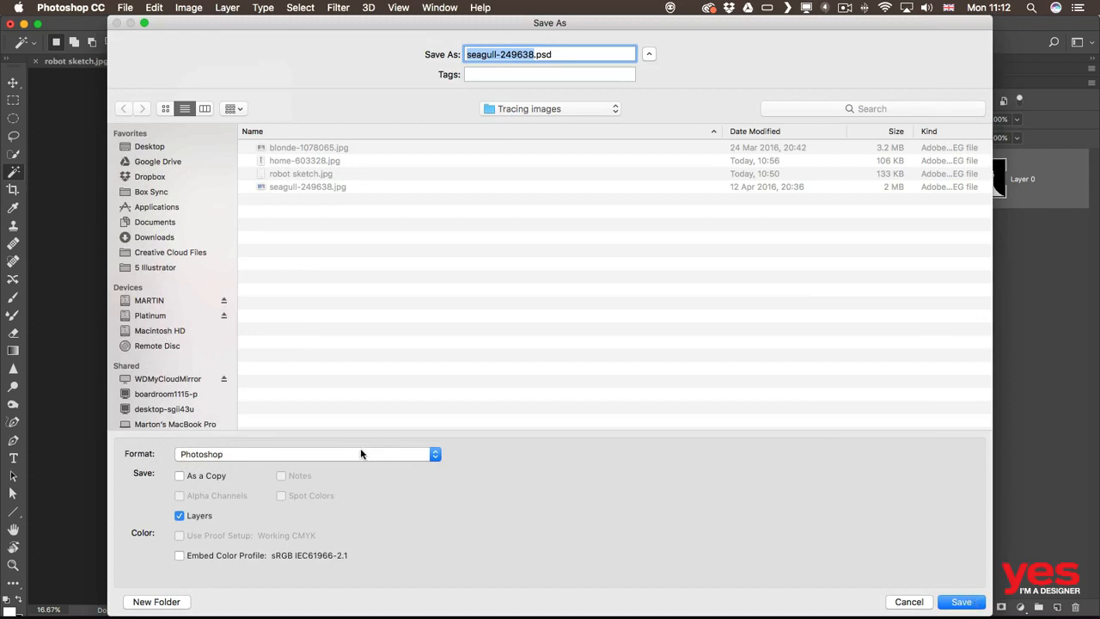
click(961, 603)
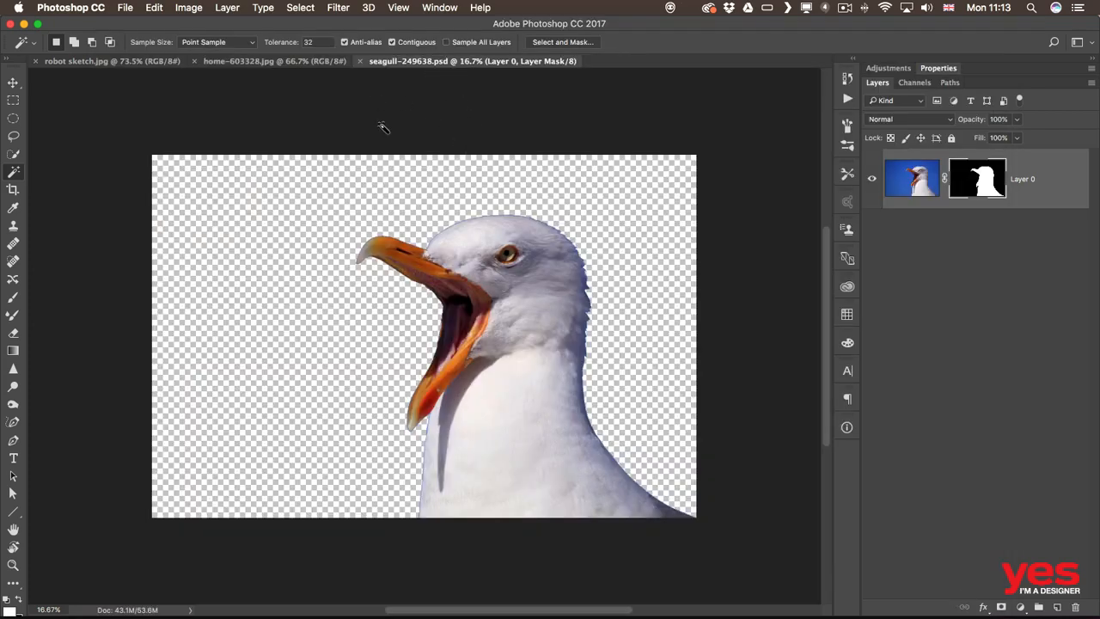
- Switch to Illustrator, relink the placed seagull image to seagull-249638.psd, and deselect it
key(super+Tab)
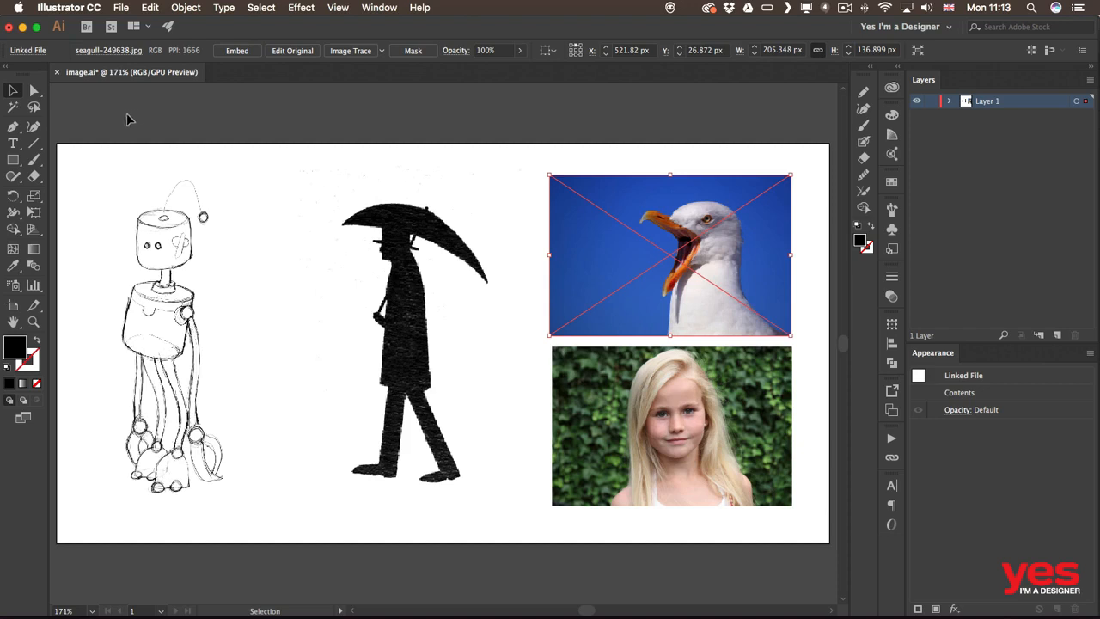
click(27, 52)
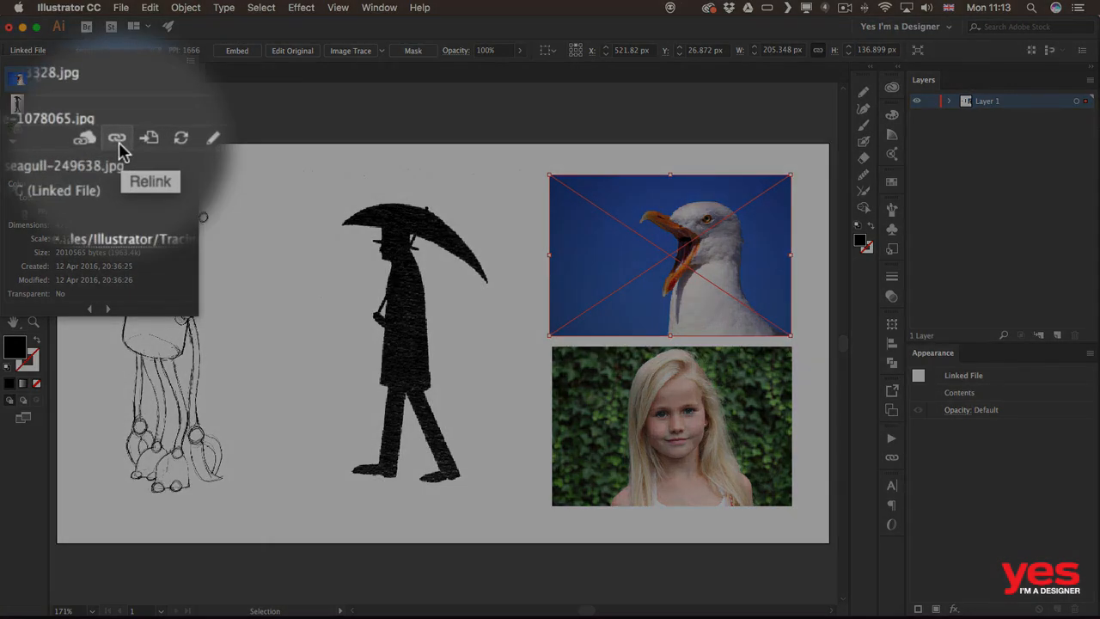
click(119, 150)
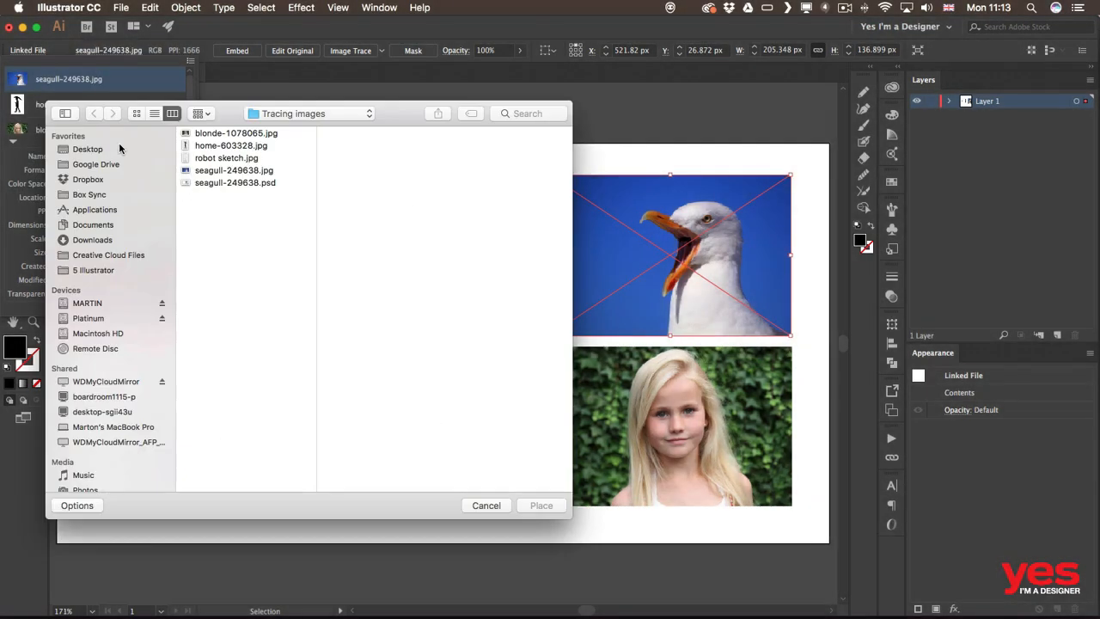
click(224, 184)
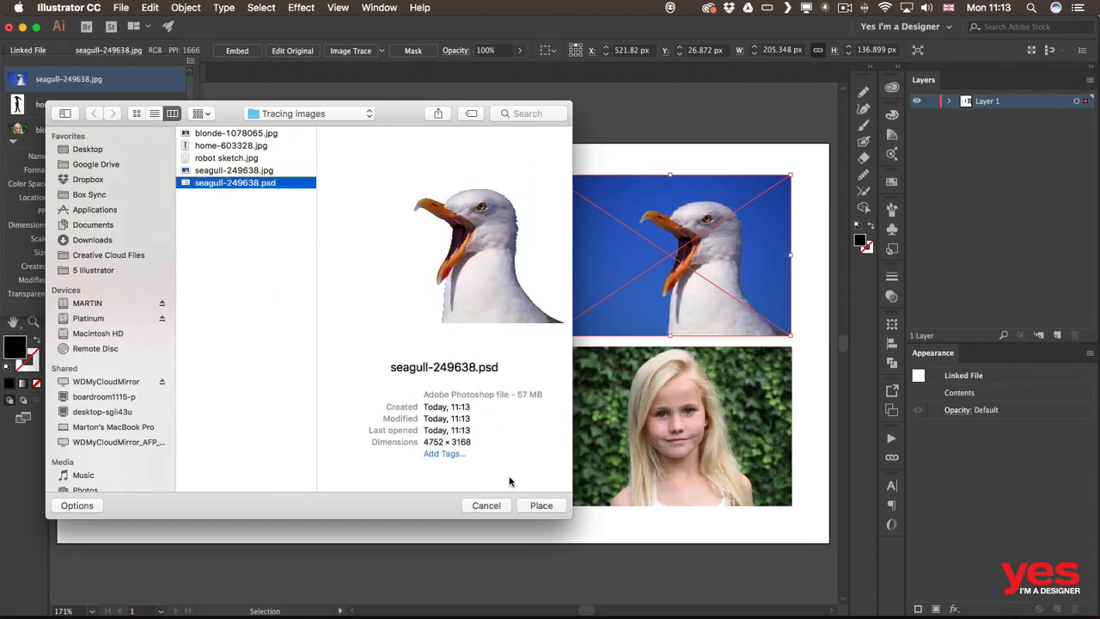
click(549, 514)
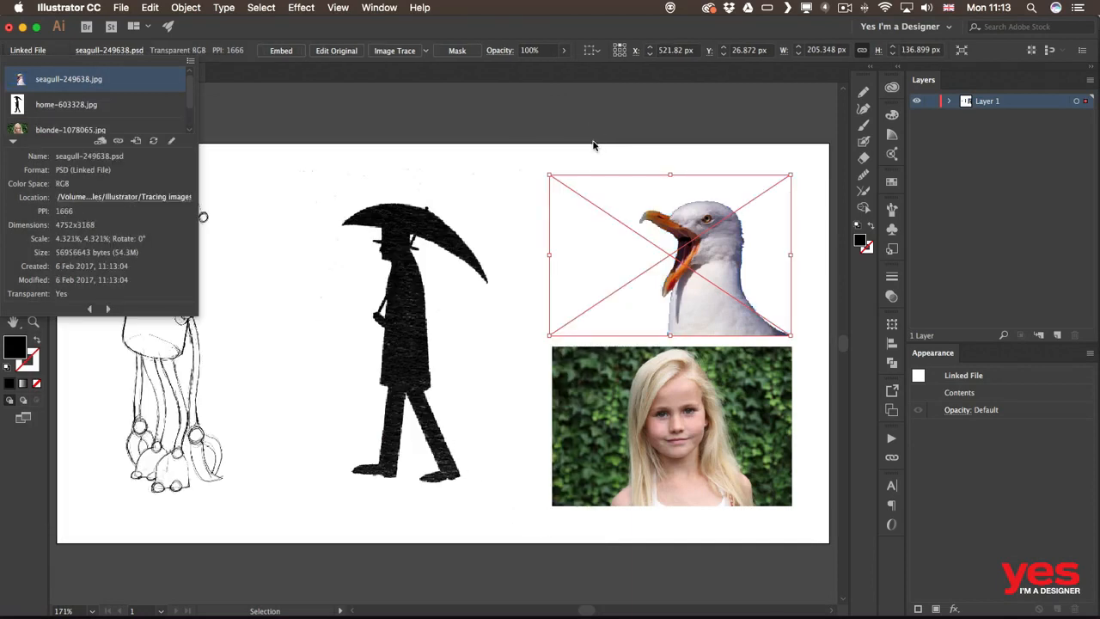
click(668, 148)
click(692, 139)
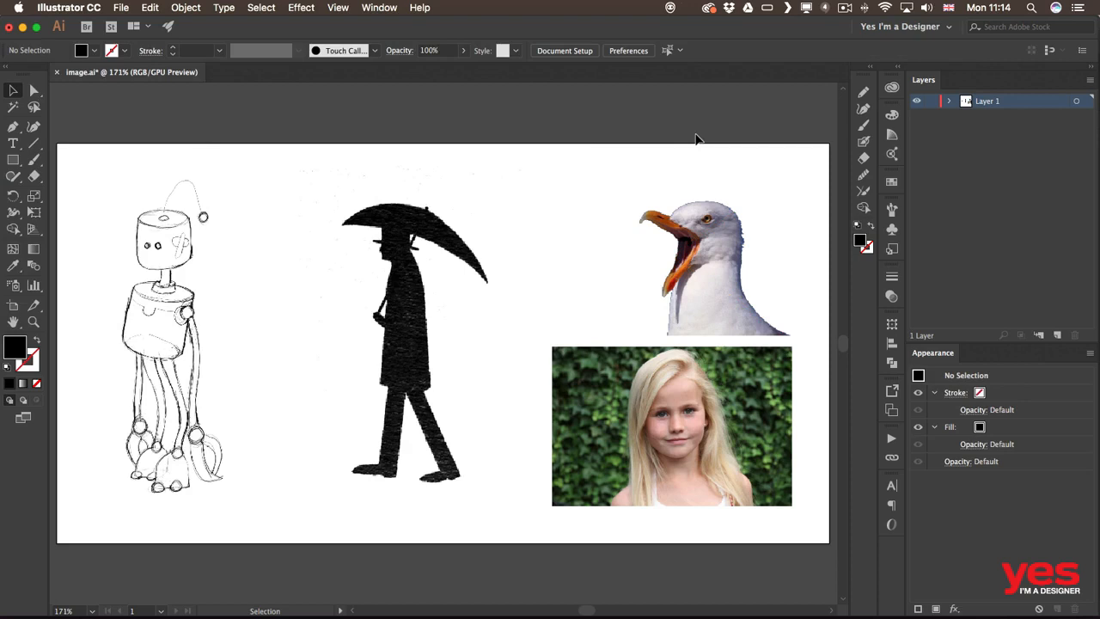
- Open the original of the linked blonde girl photo for editing in Photoshop
click(754, 422)
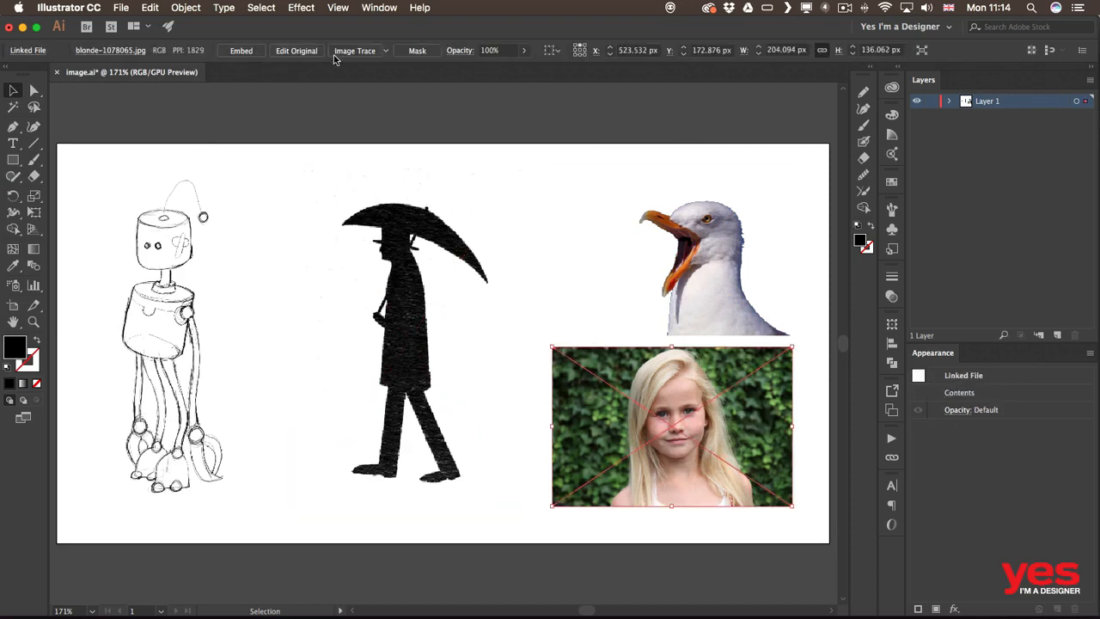
click(306, 53)
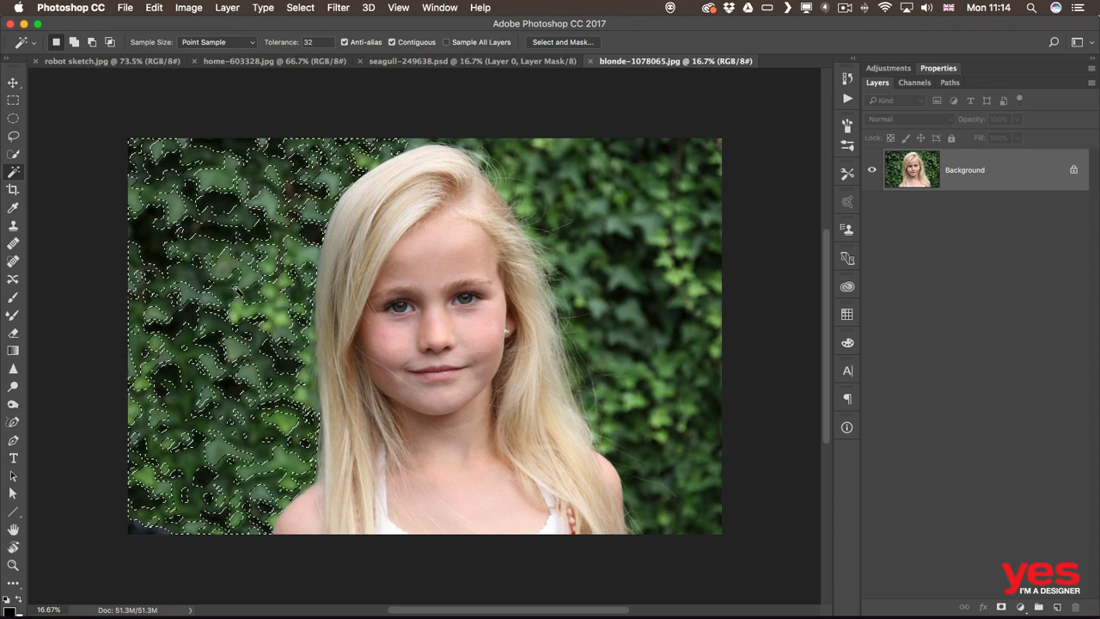
- Try to select the ivy background and the girl's face with the Magic Wand, and clear the selection
key(shift)
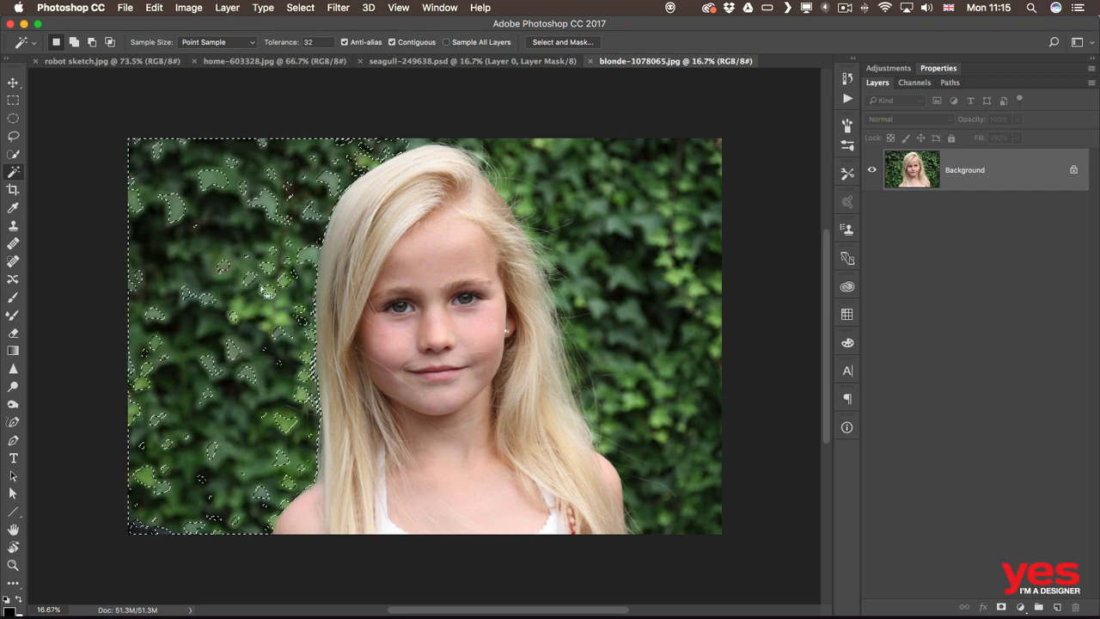
key(shift)
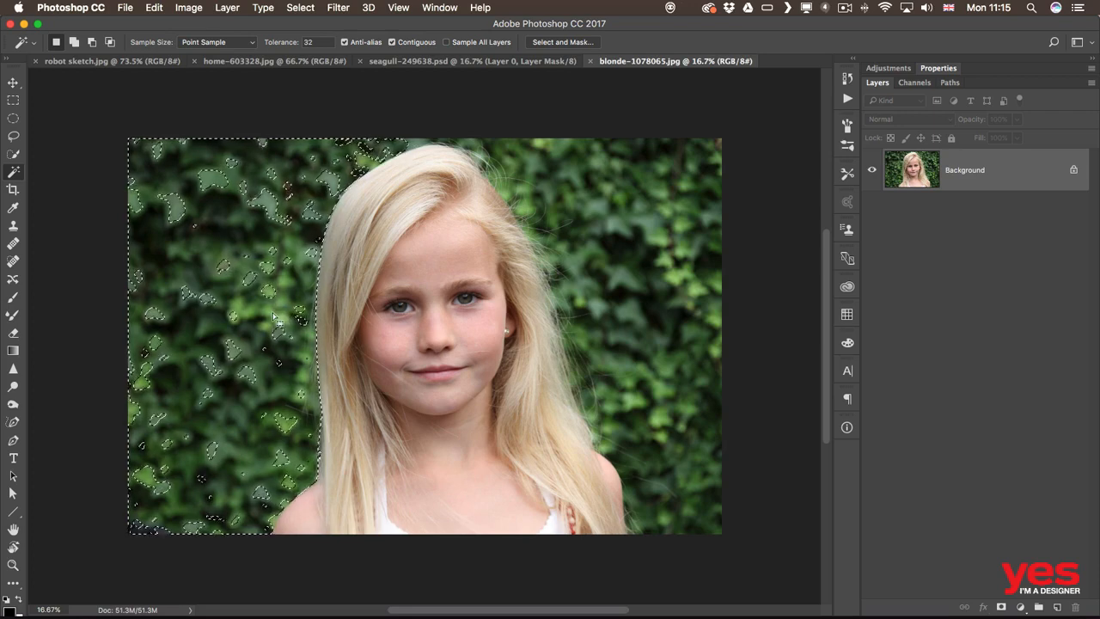
click(414, 344)
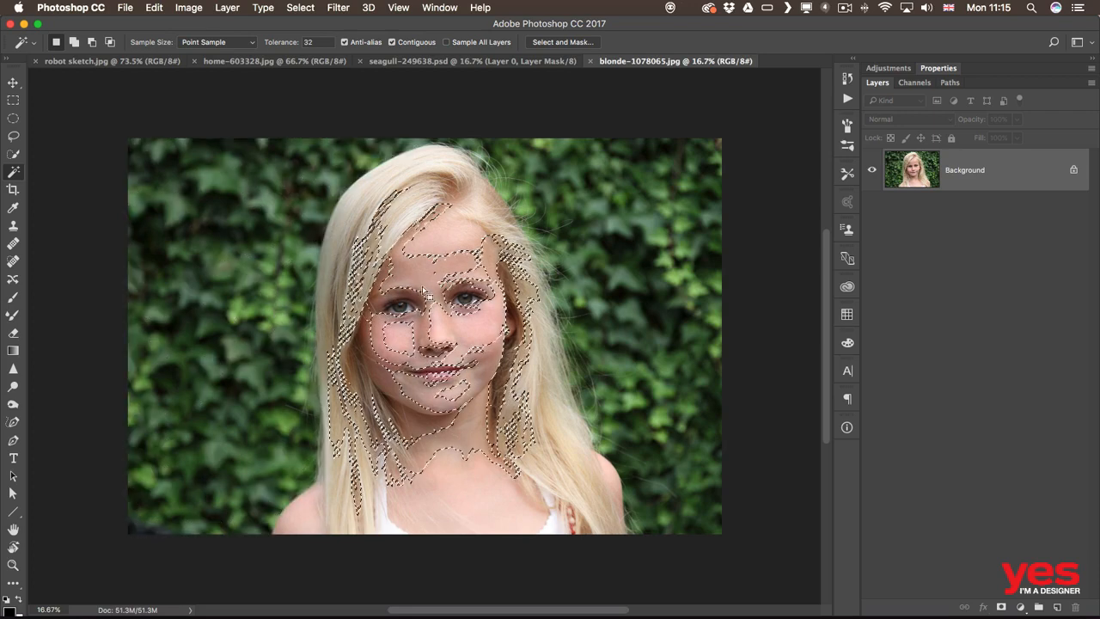
shift+click(438, 315)
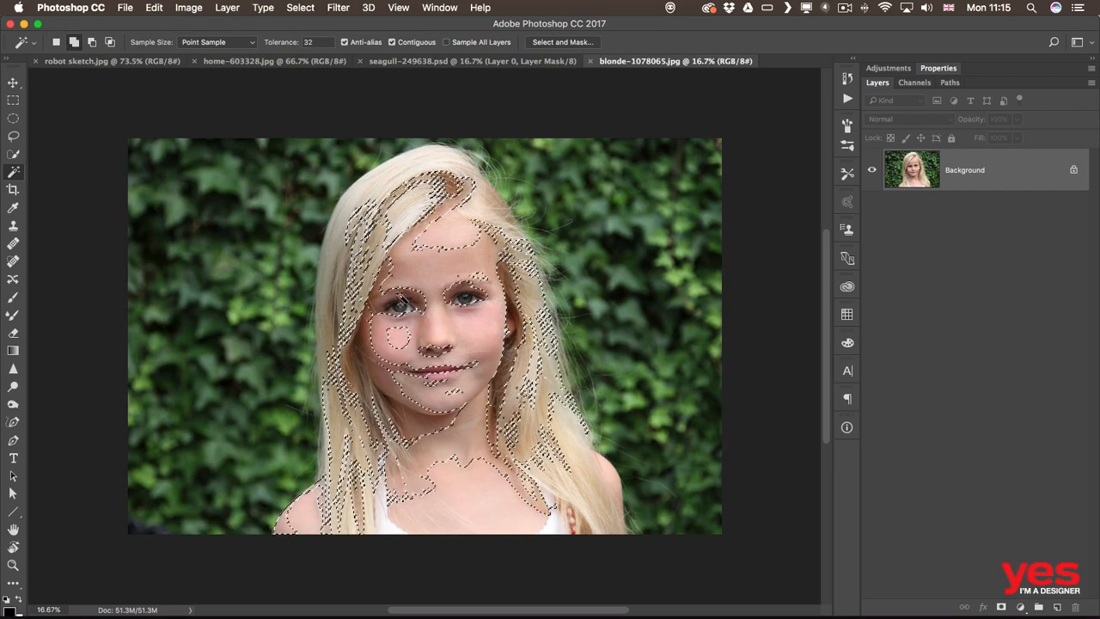
shift+click(400, 337)
shift+click(399, 335)
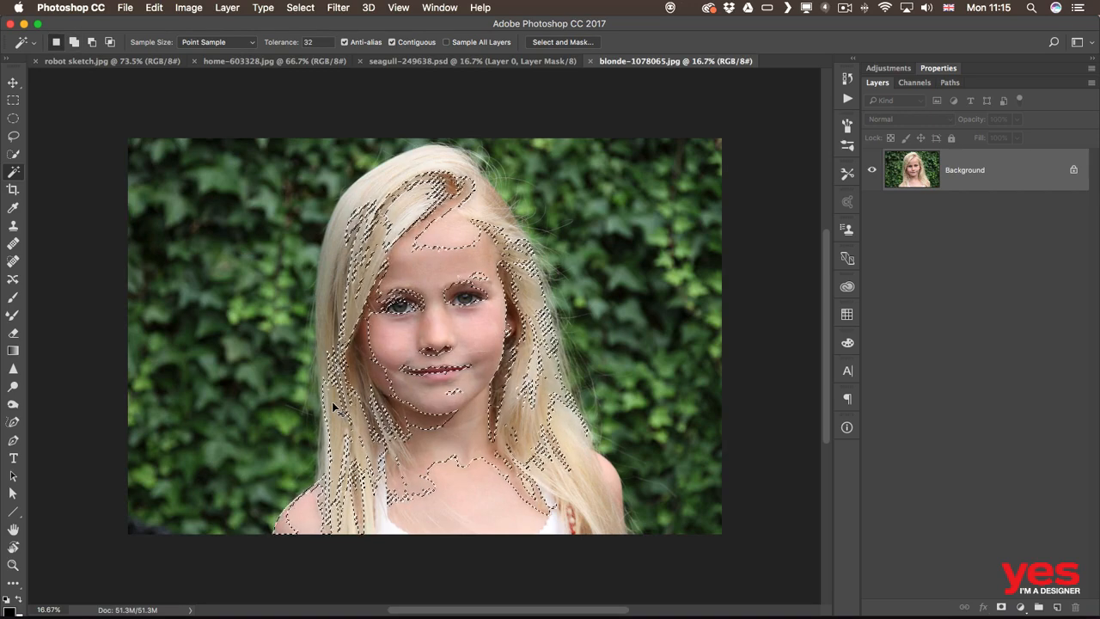
key(super+d)
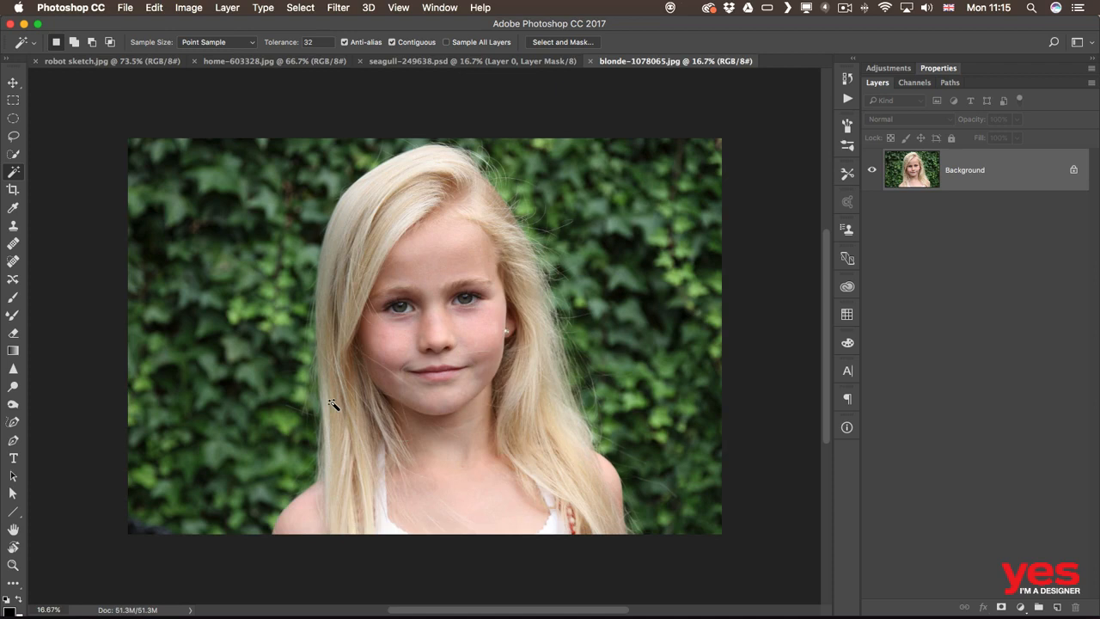
- Select the girl automatically with Focus Area, and subtract part of the leftover ivy along the right side of her hair
click(308, 7)
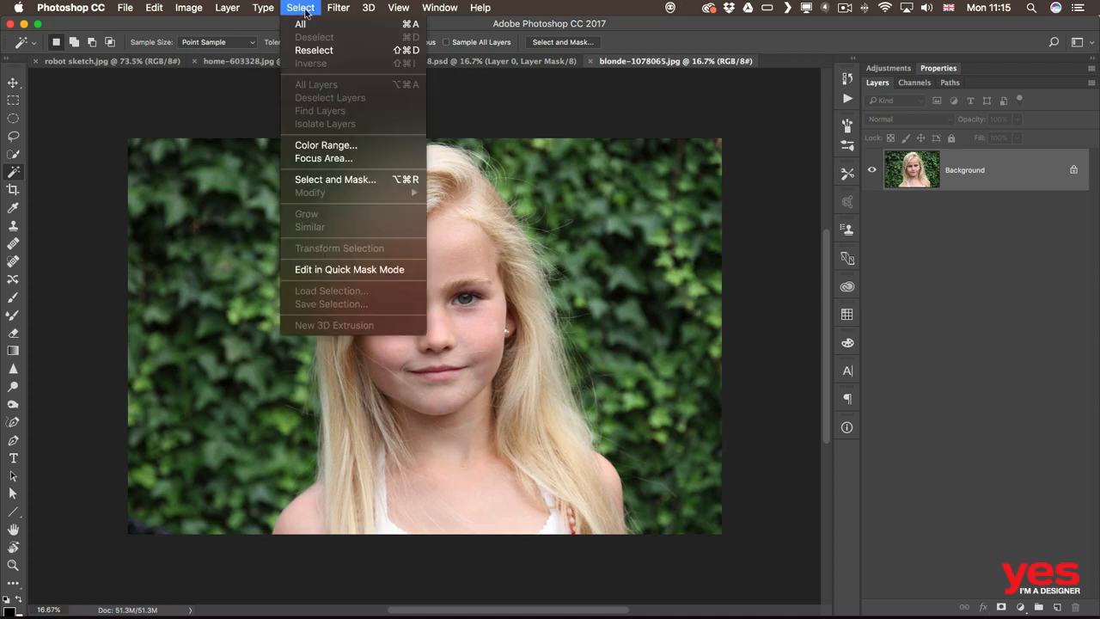
click(367, 160)
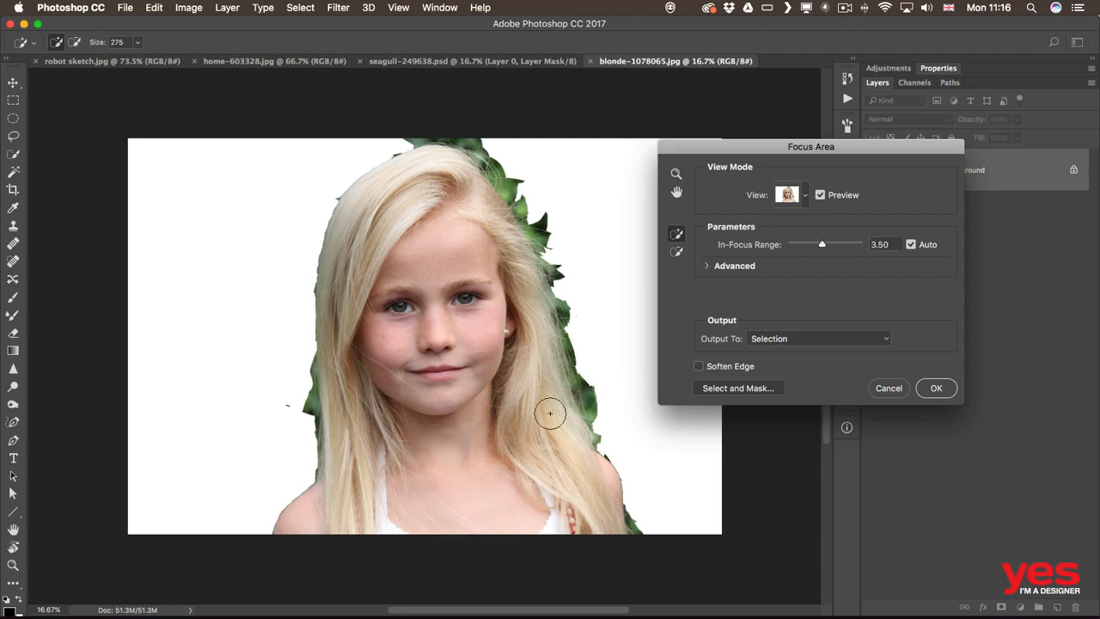
click(677, 251)
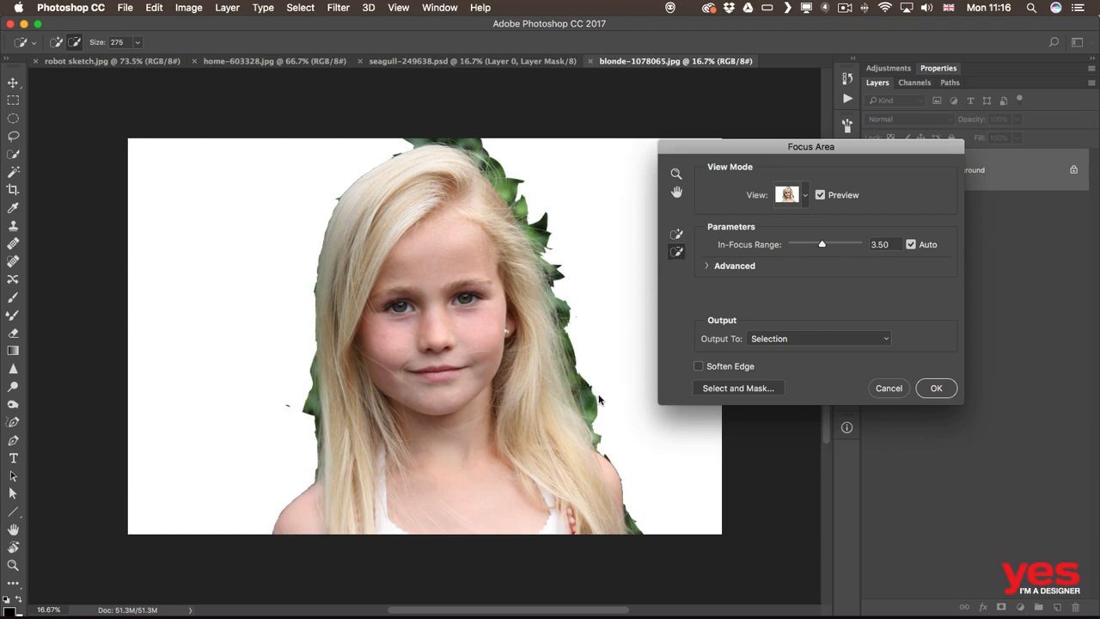
click(570, 307)
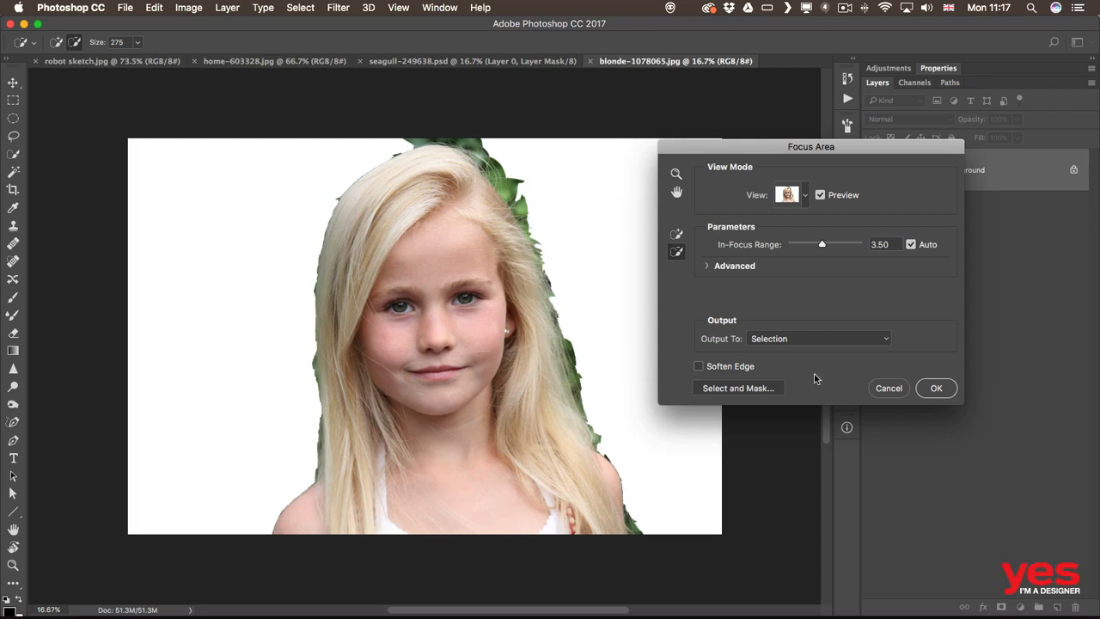
- Continue into Select and Mask, and brush along the girl's hair outline and shoulder with the Refine Edge Brush
click(764, 388)
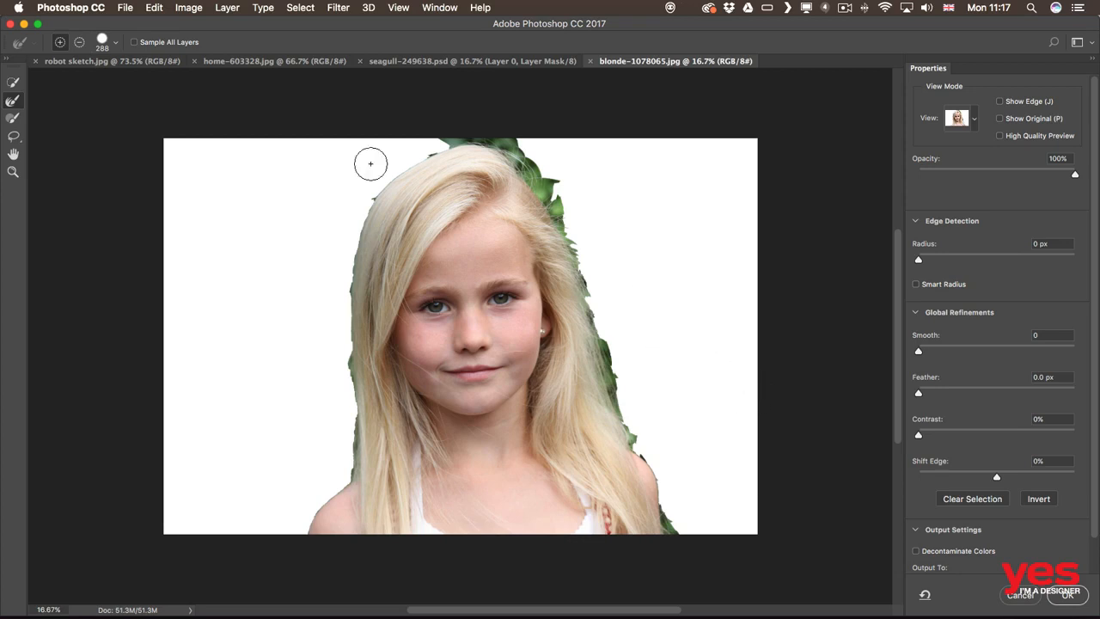
click(11, 103)
mouse_move(533, 177)
mouse_down()
mouse_move(585, 276)
mouse_move(632, 440)
mouse_up()
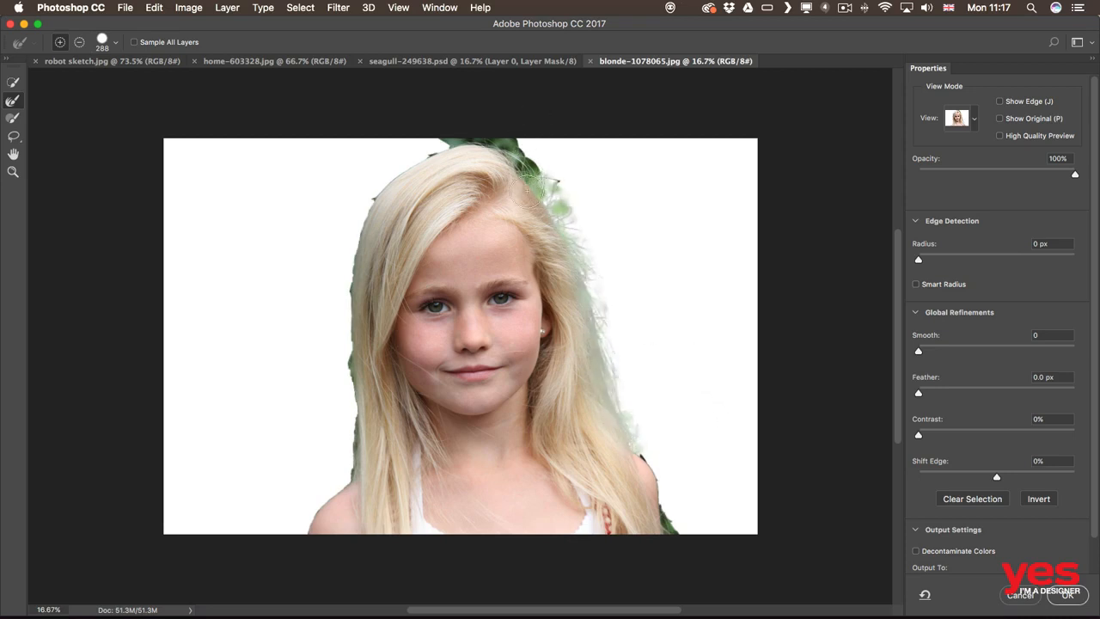
mouse_move(526, 150)
mouse_down()
mouse_move(521, 163)
mouse_move(464, 140)
mouse_move(431, 149)
mouse_up()
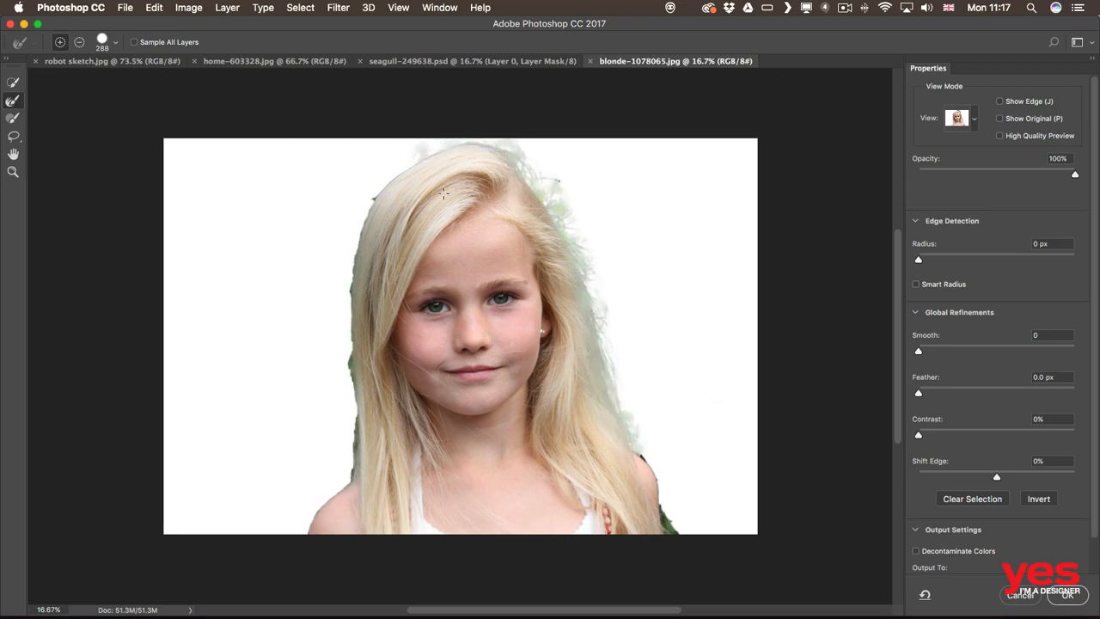
mouse_move(372, 203)
mouse_down()
mouse_move(352, 280)
mouse_move(351, 469)
mouse_up()
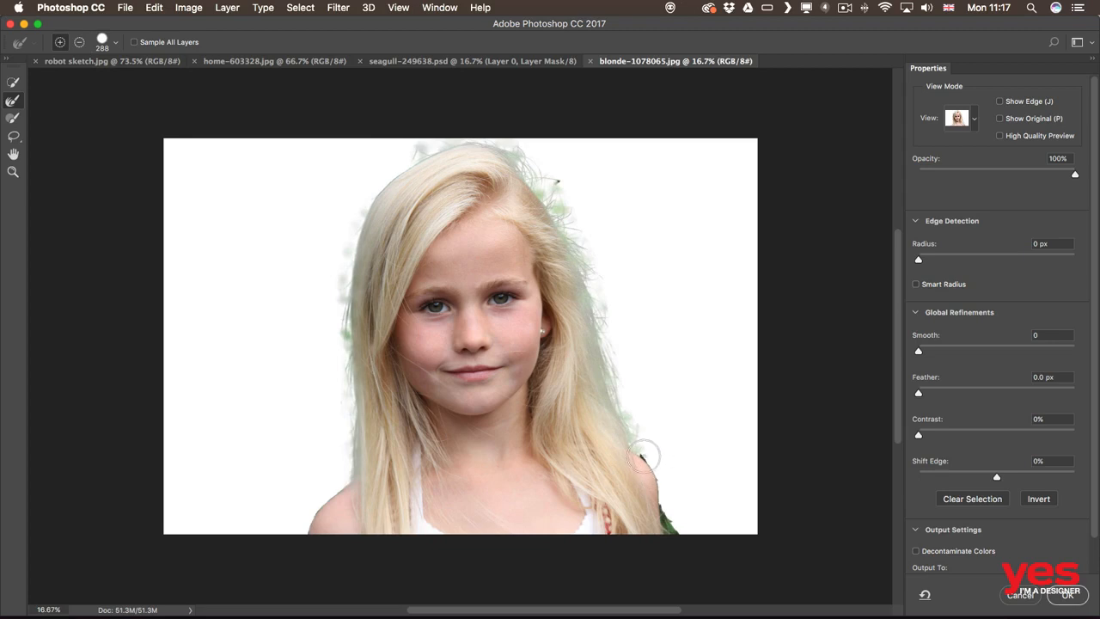
drag(644, 456, 667, 541)
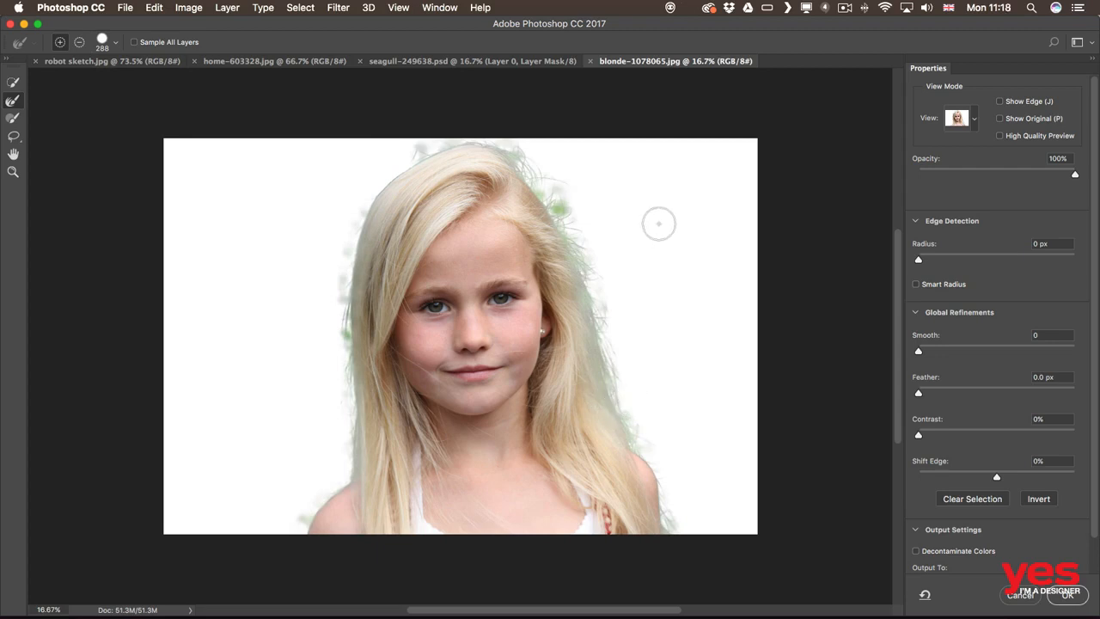
- Preview the cut-out with the On Black view and set the edge detection radius to 4 px
click(976, 123)
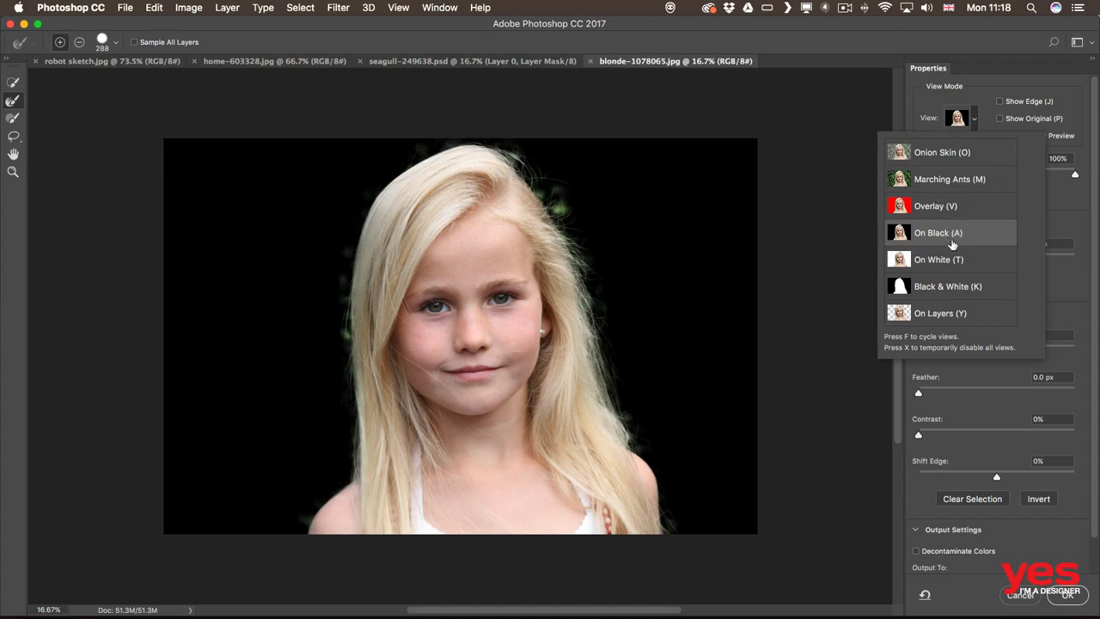
click(975, 126)
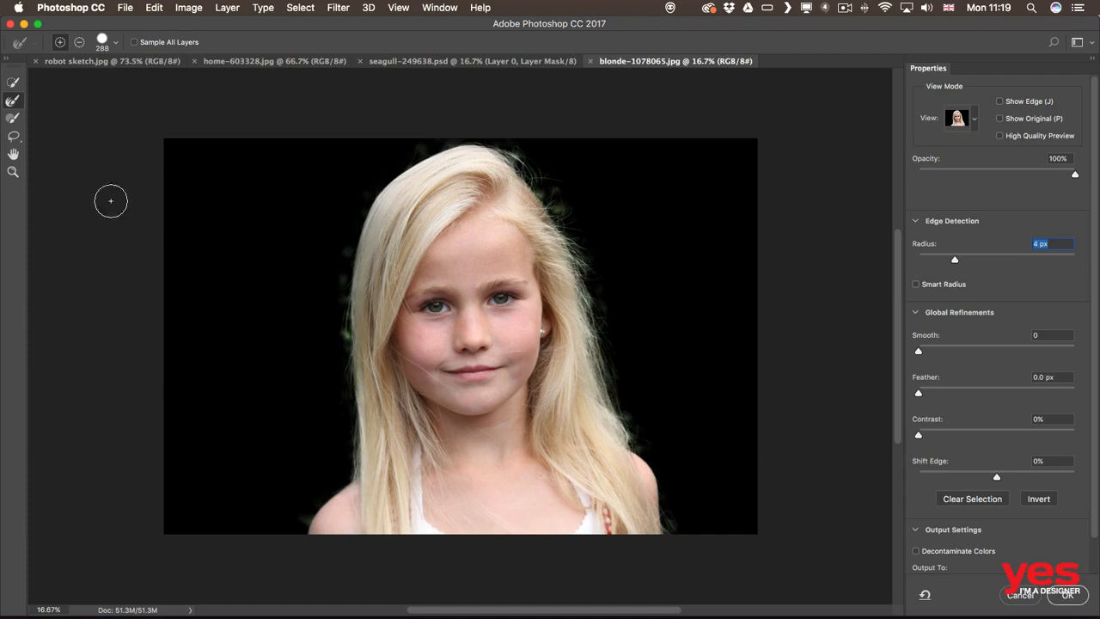
- Subtract leftover background spots around the hair with the Quick Selection tool, using the Black & White view to check the outline
click(13, 83)
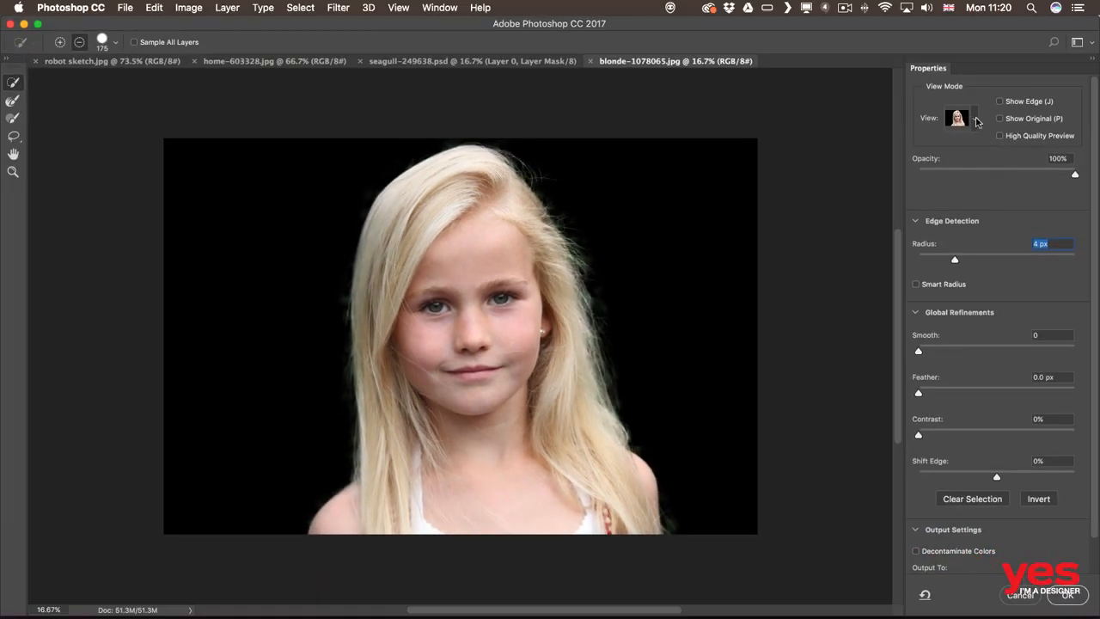
click(977, 122)
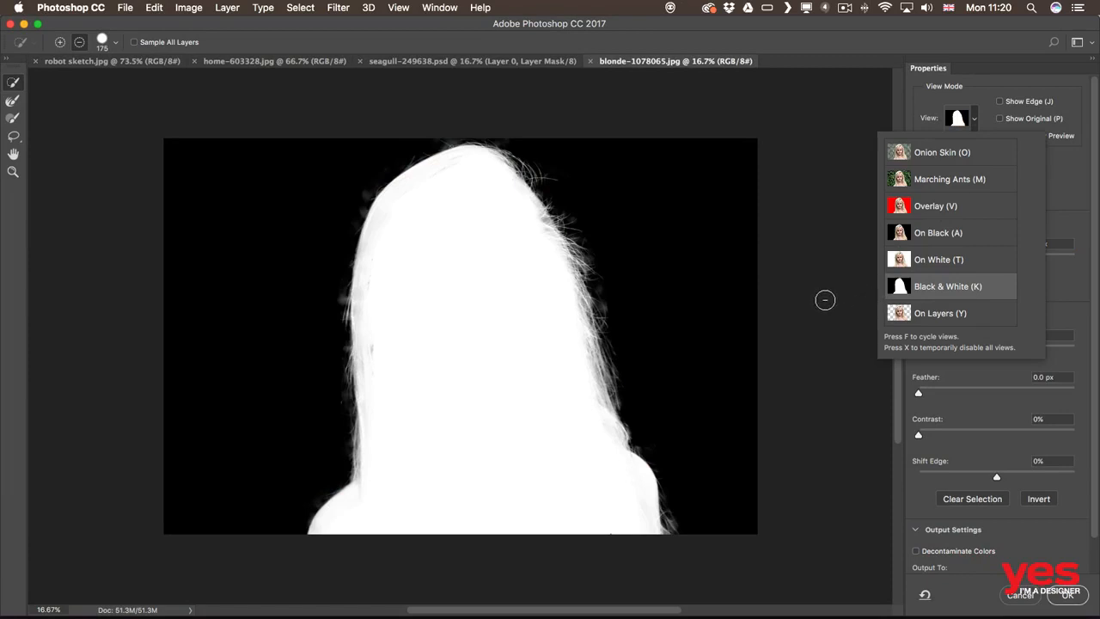
click(605, 294)
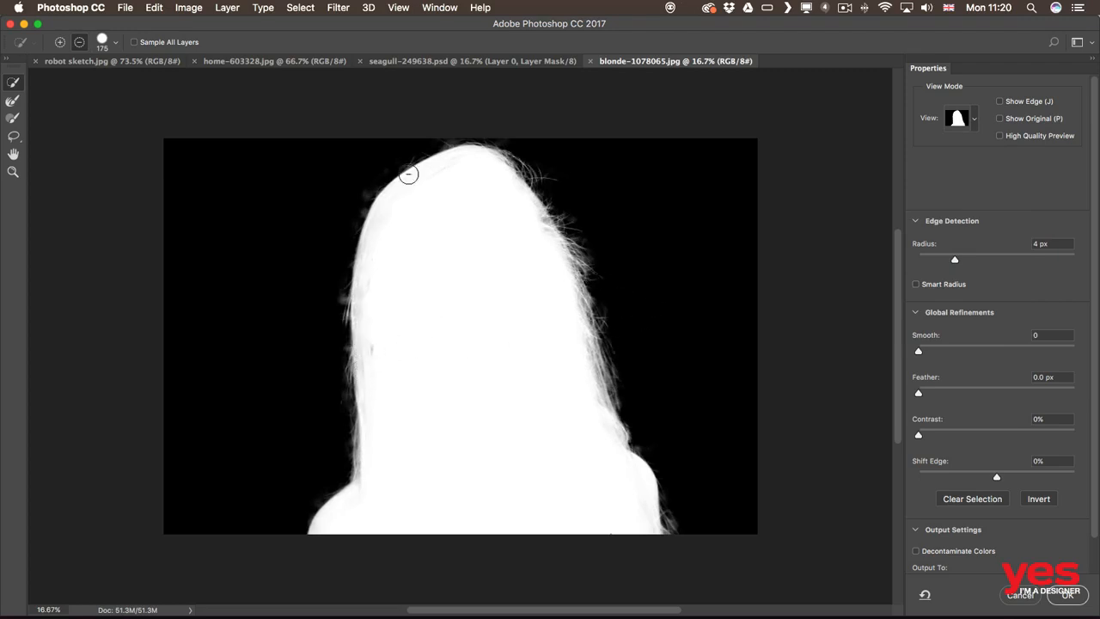
mouse_move(408, 174)
mouse_down()
mouse_move(361, 189)
mouse_move(354, 205)
mouse_up()
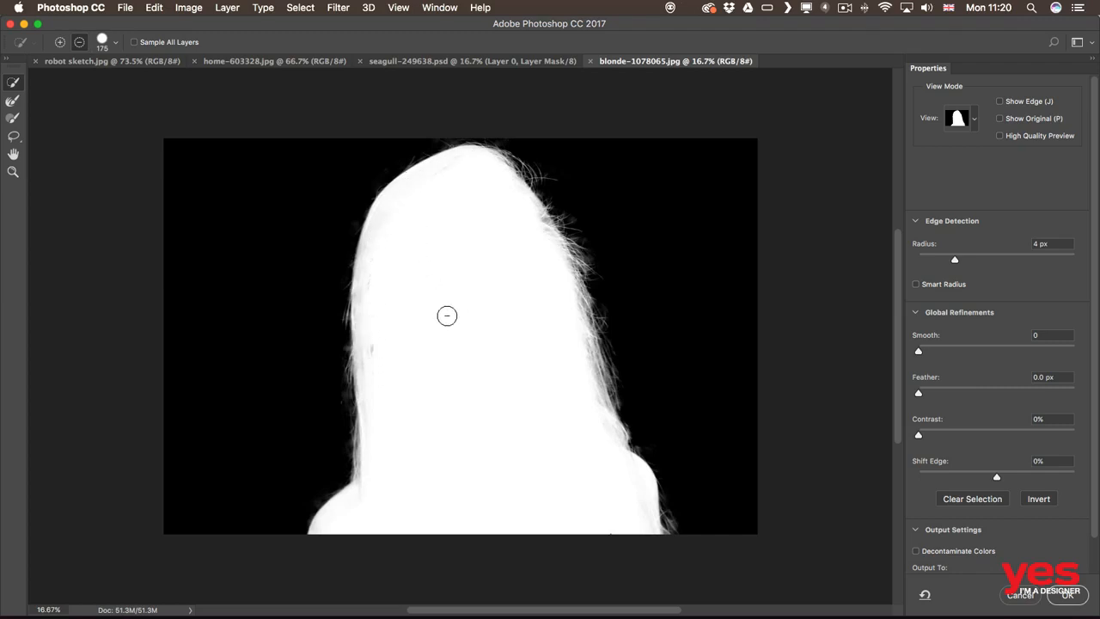
- Add the grey gaps inside the hair to the selection, and apply the refined selection as a layer mask
click(61, 45)
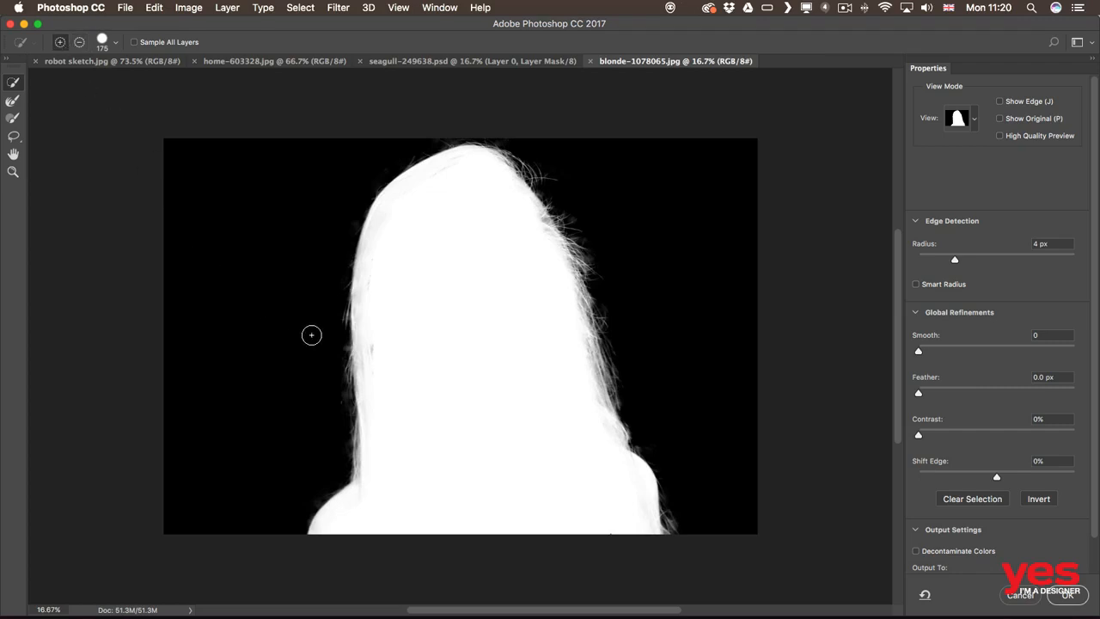
click(373, 350)
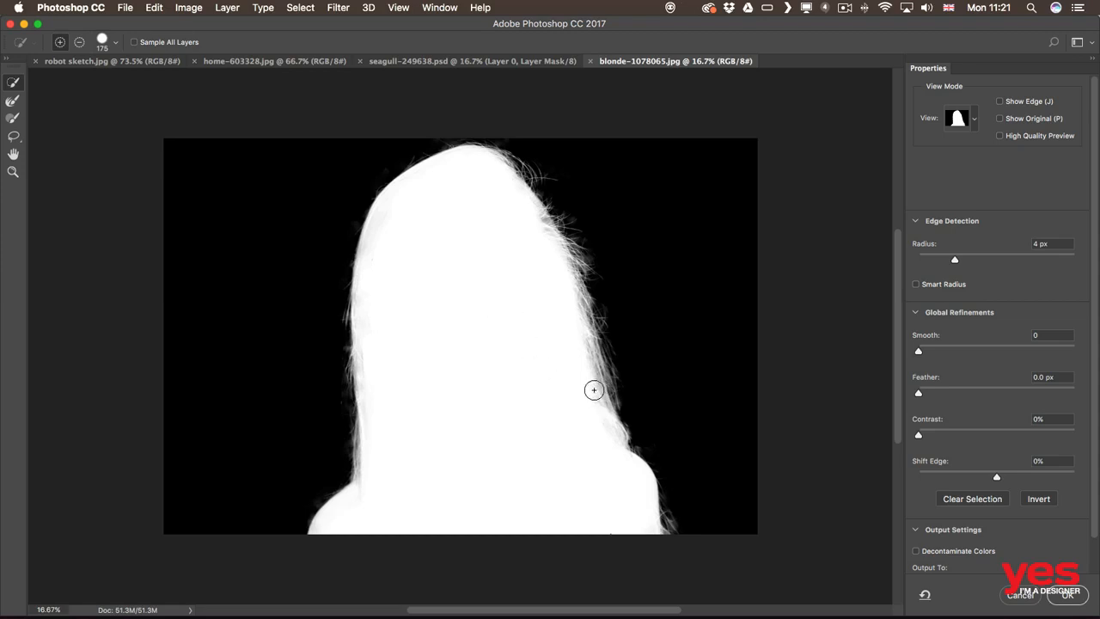
click(1068, 594)
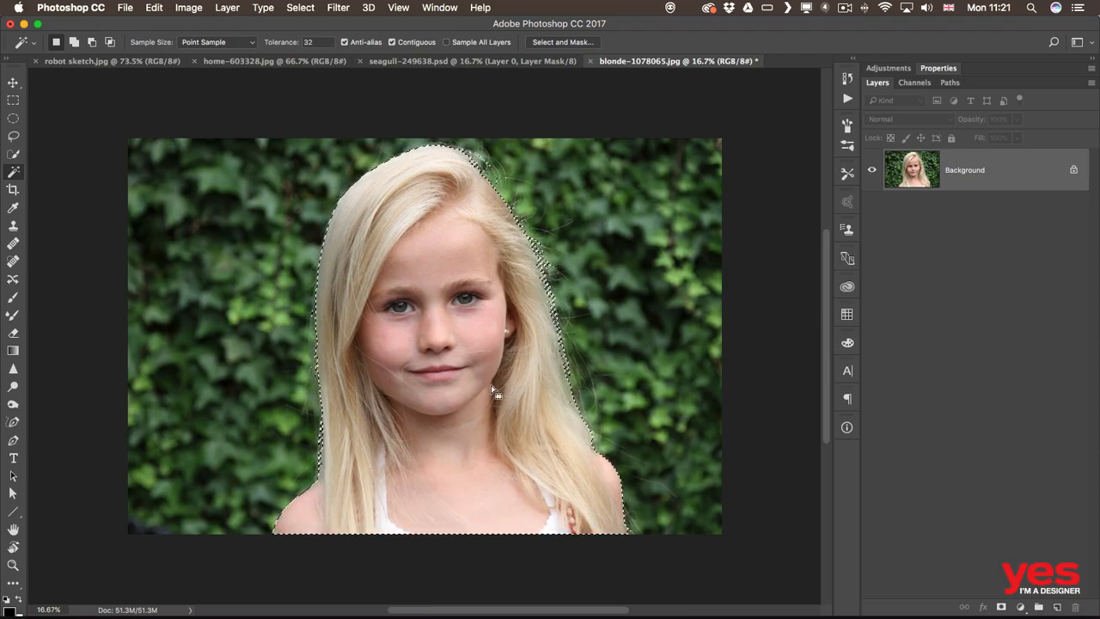
click(1002, 607)
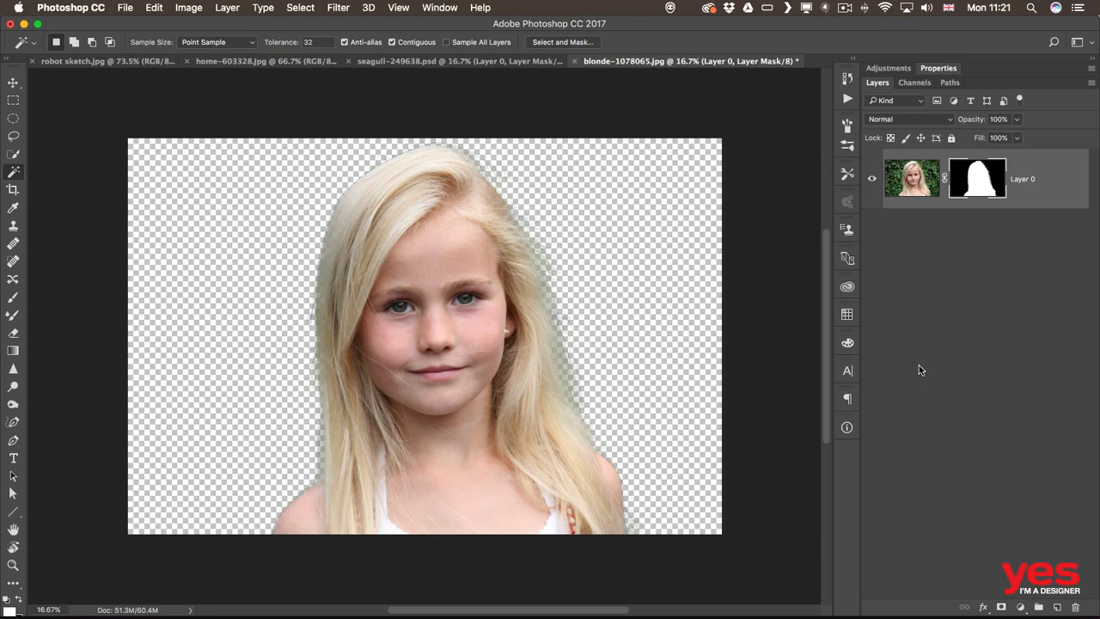
- Save the masked photo as blonde-1078065.psd in Photoshop format with layers, in the Tracing images folder
click(126, 9)
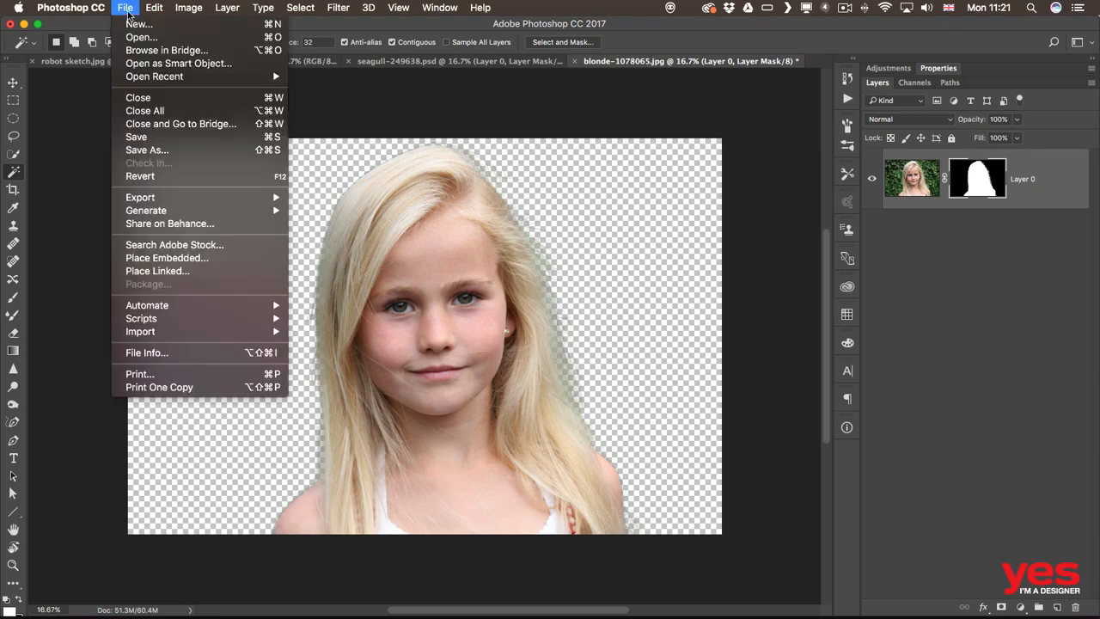
click(155, 150)
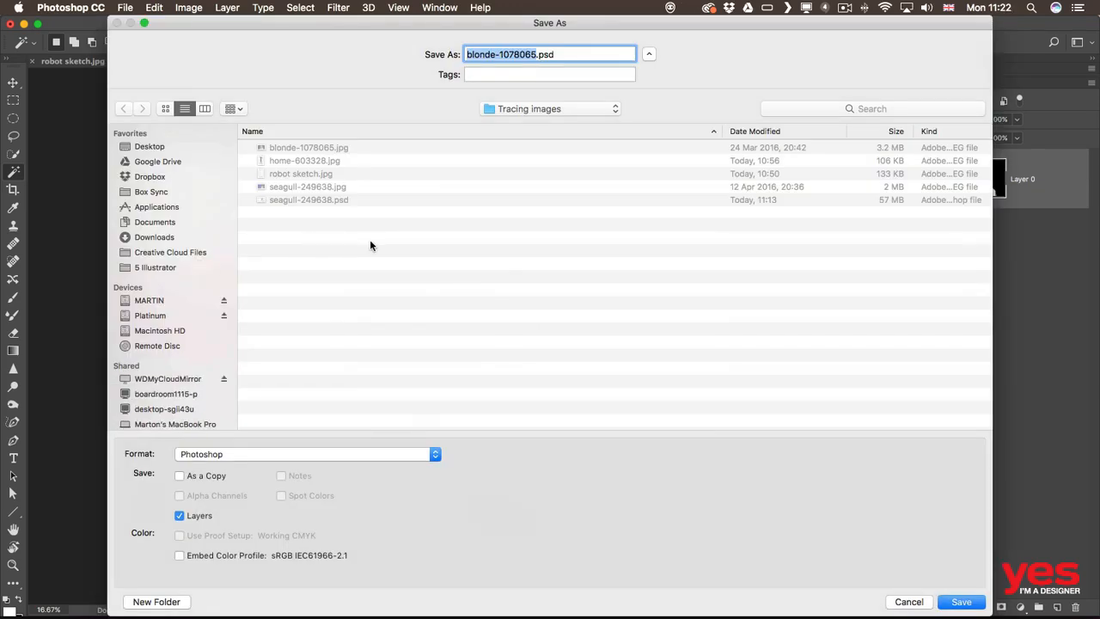
key(Return)
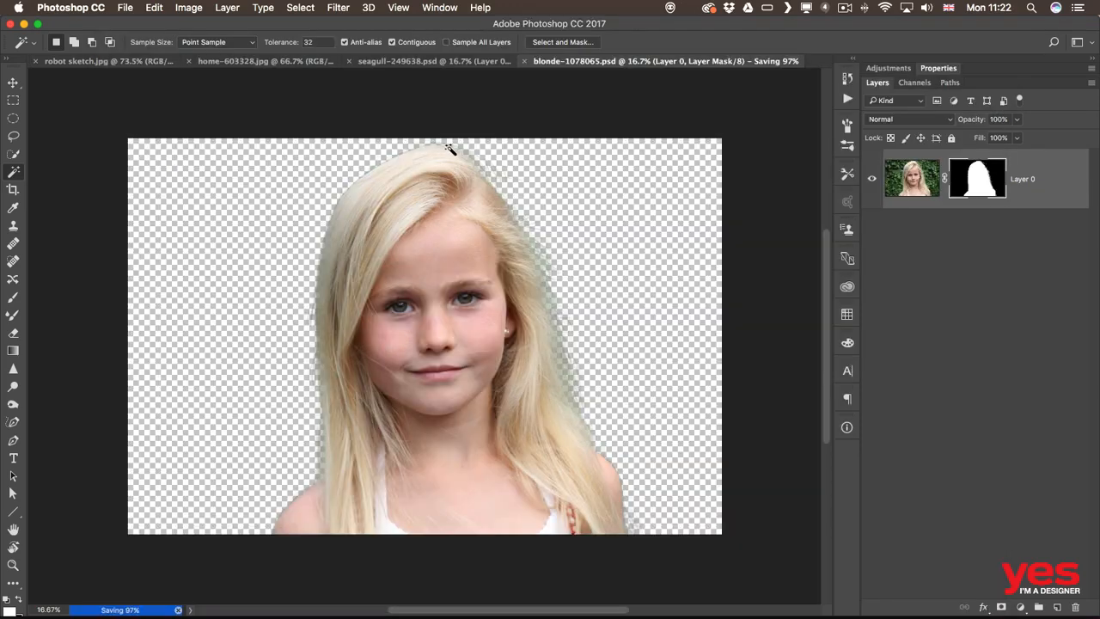
- Switch to Illustrator, relink the placed girl photo to blonde-1078065.psd, and deselect it
key(super+Tab)
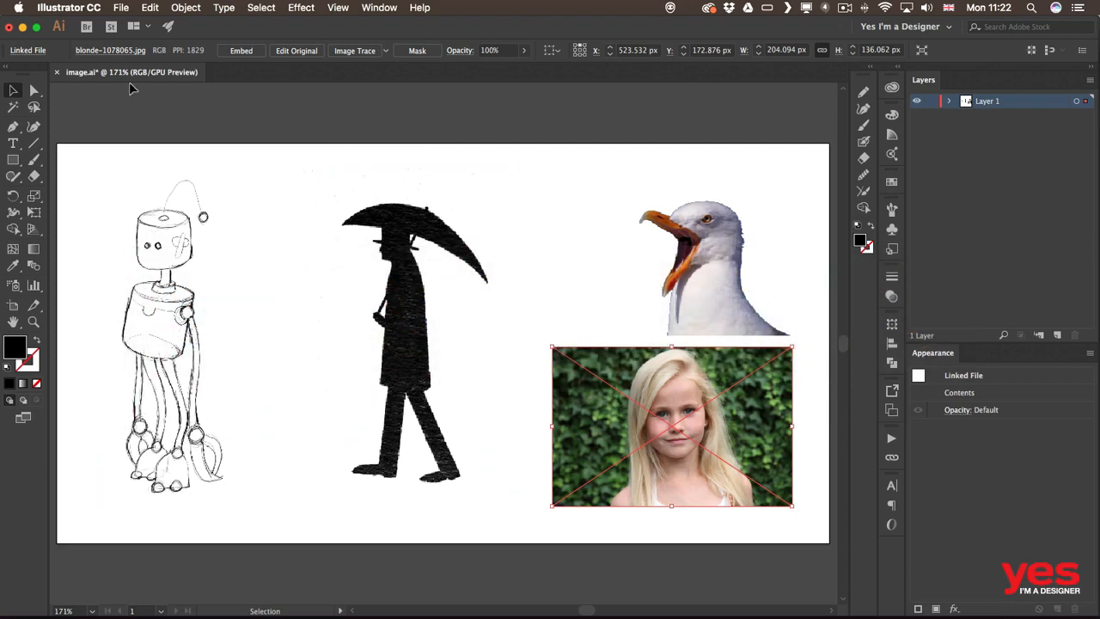
click(28, 50)
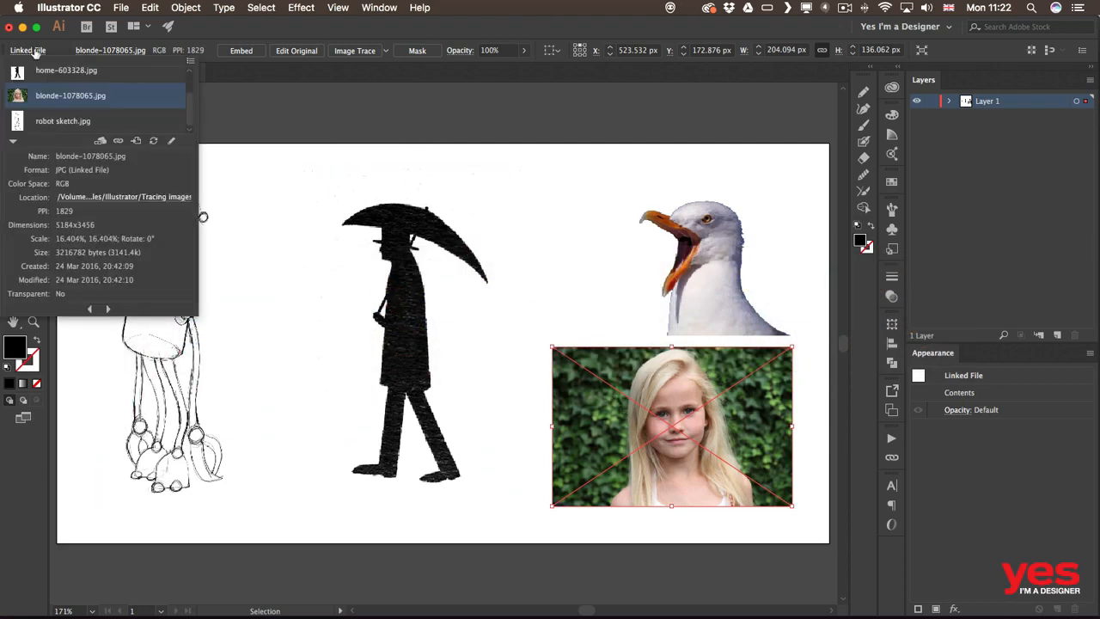
click(118, 141)
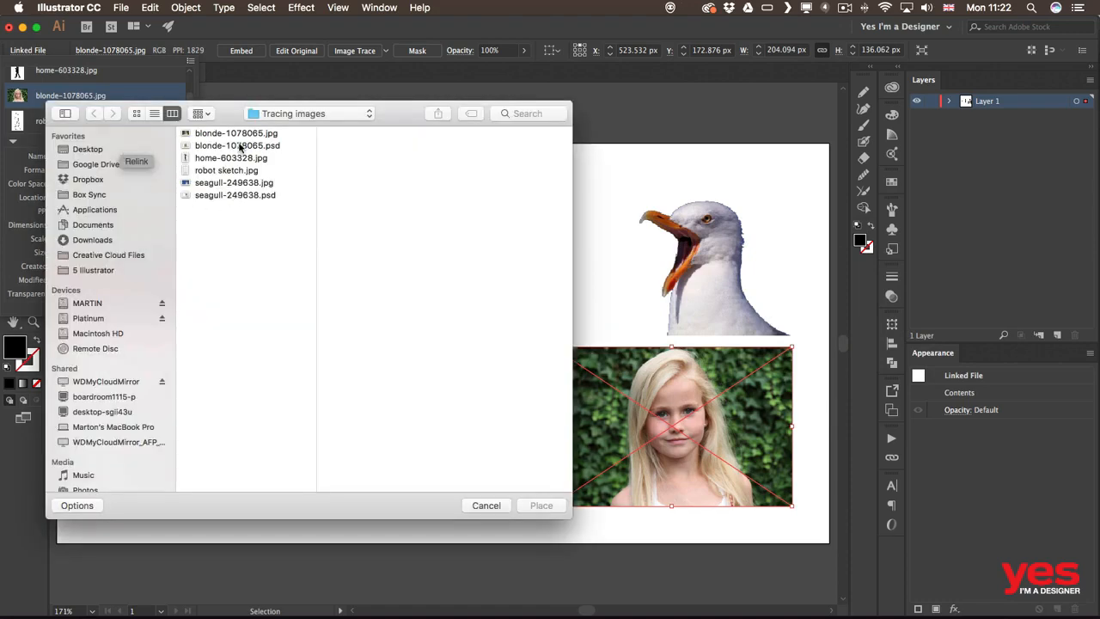
click(240, 146)
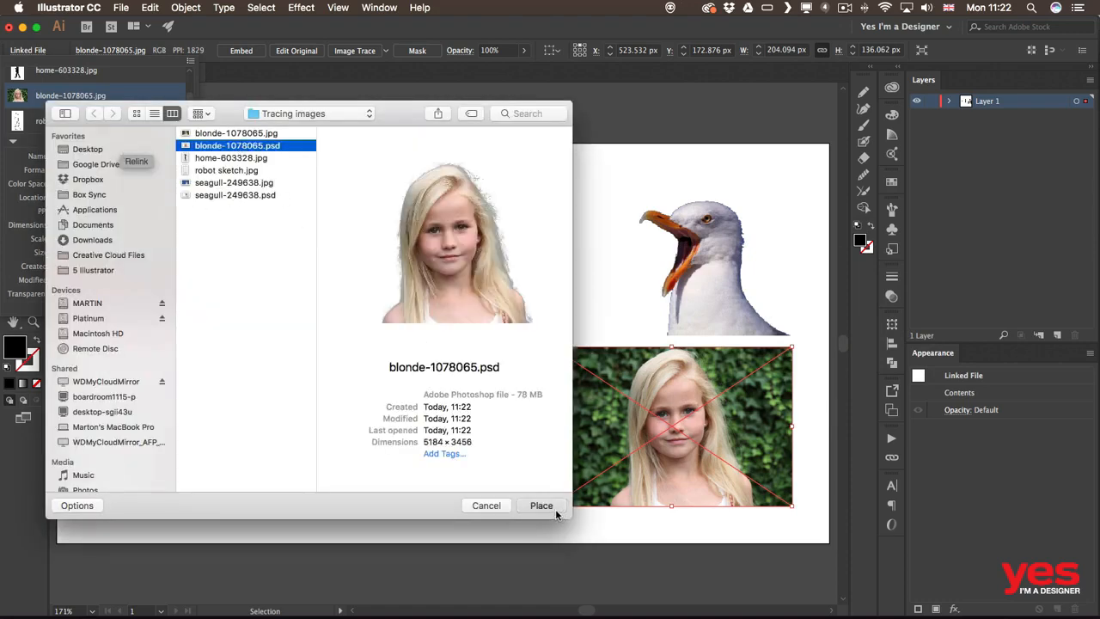
click(541, 506)
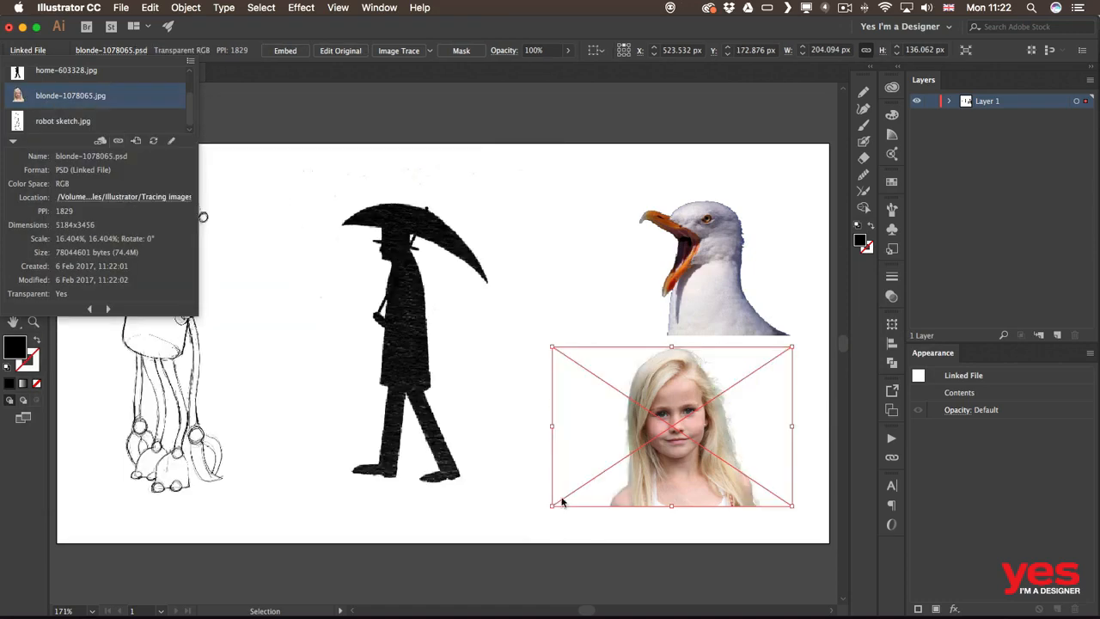
click(384, 126)
click(662, 131)
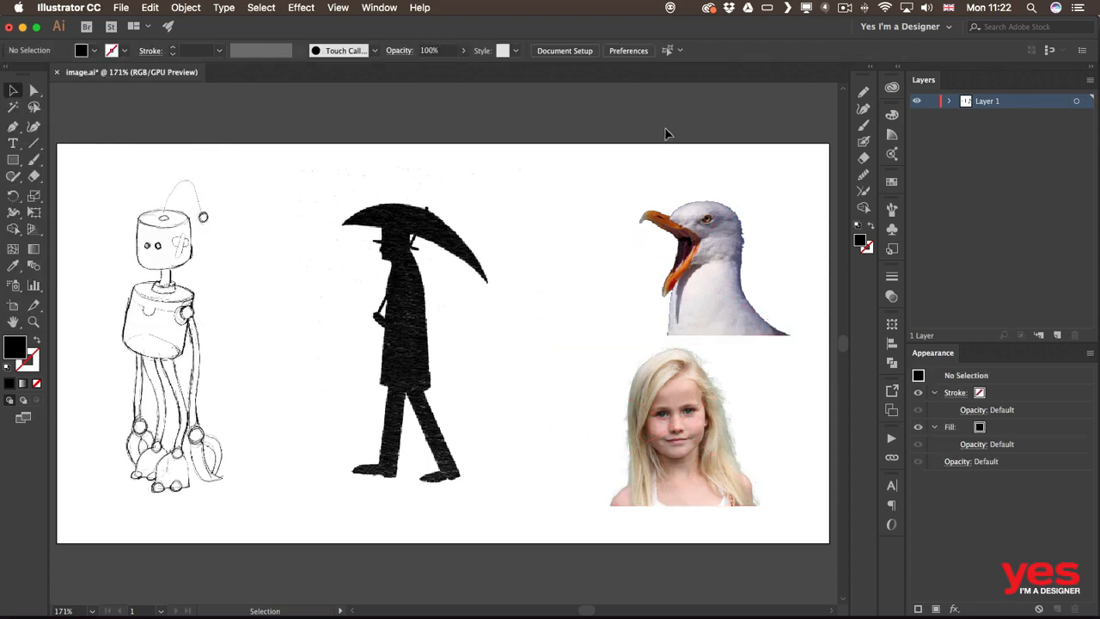